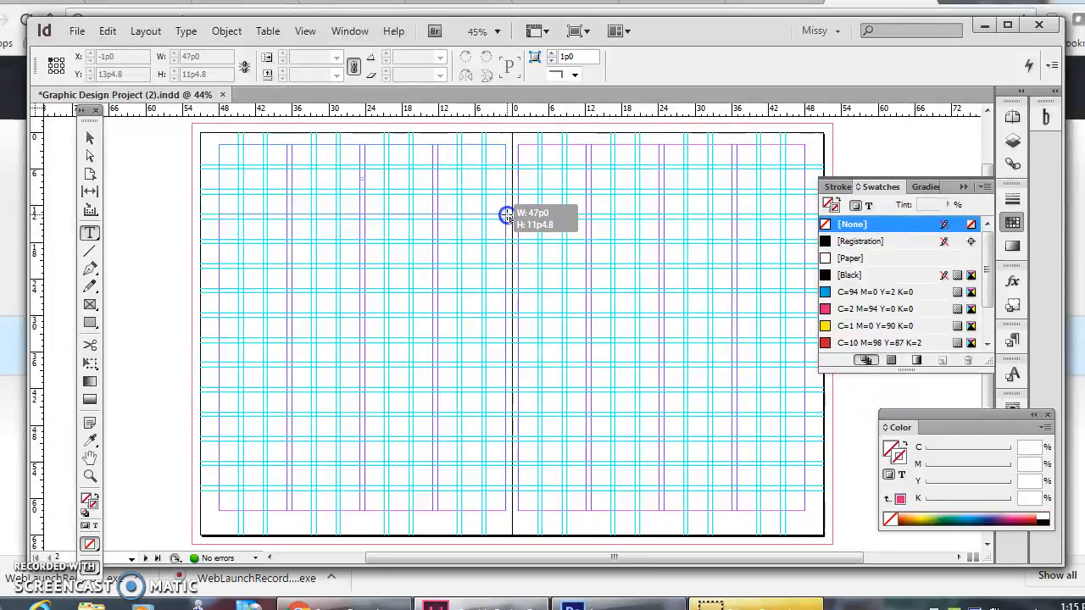
Create a text frame about 47p0 by 11p4.8 across the top of the left page and enter "All About Me" at 60 pt
{"action": "left_click_drag", "start_coordinate": [507, 215], "coordinate": [506, 213]}
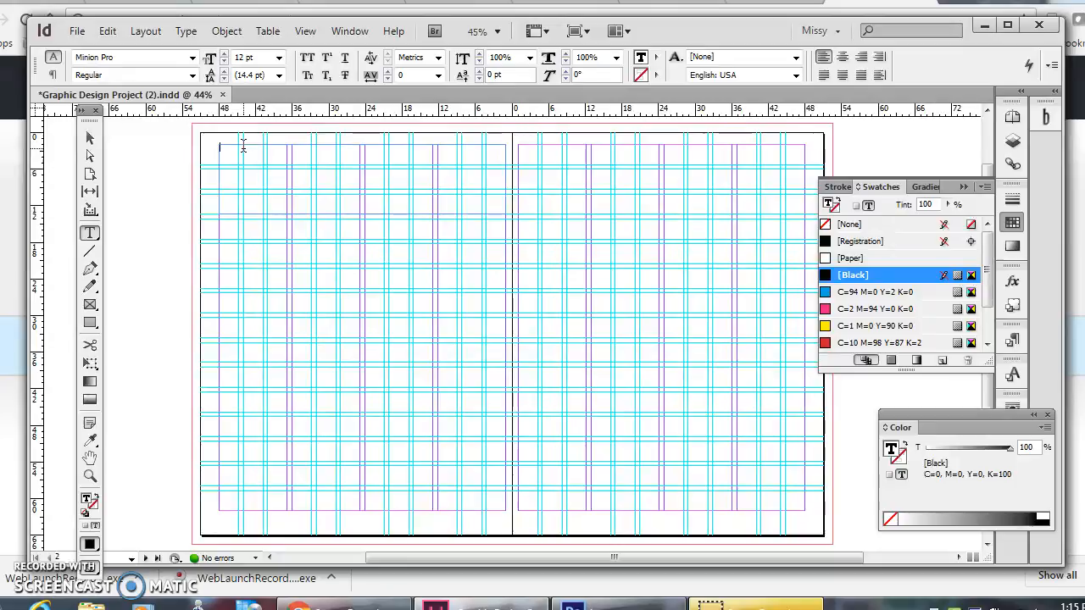
{"action": "left_click", "coordinate": [259, 62]}
{"action": "left_click_drag", "start_coordinate": [268, 150], "coordinate": [169, 150]}
{"action": "left_click", "coordinate": [278, 57]}
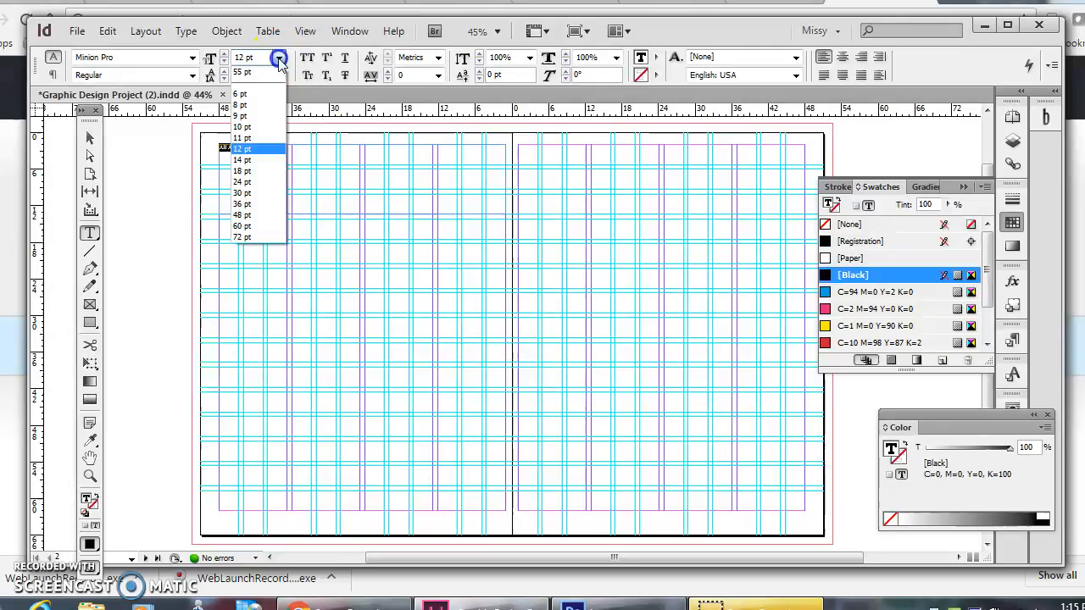
{"action": "left_click", "coordinate": [256, 226]}
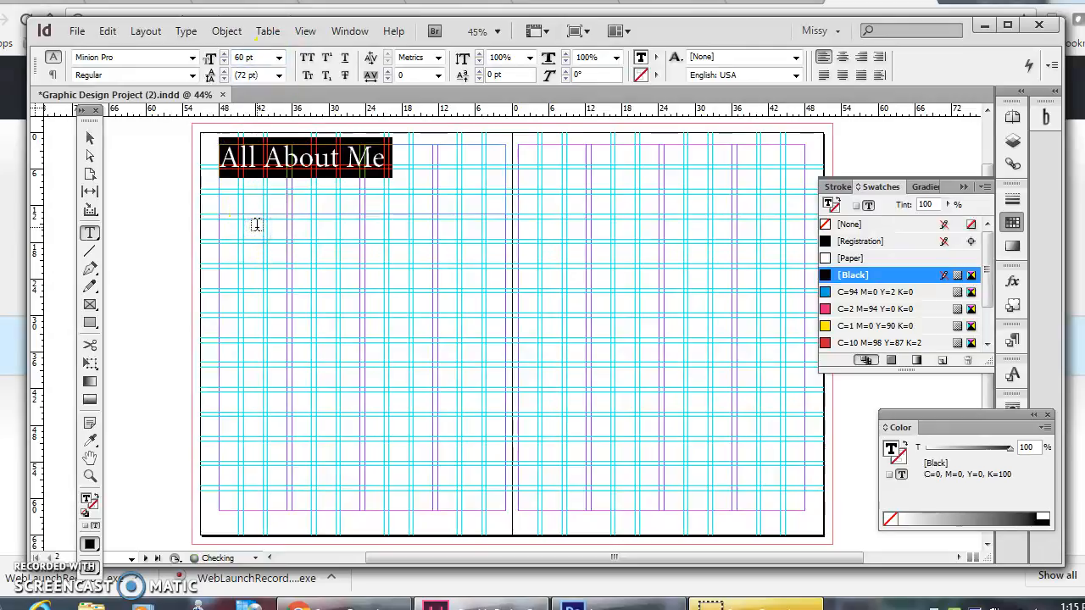
Change the title's font to Crayon Hand Bold
{"action": "left_click", "coordinate": [193, 57]}
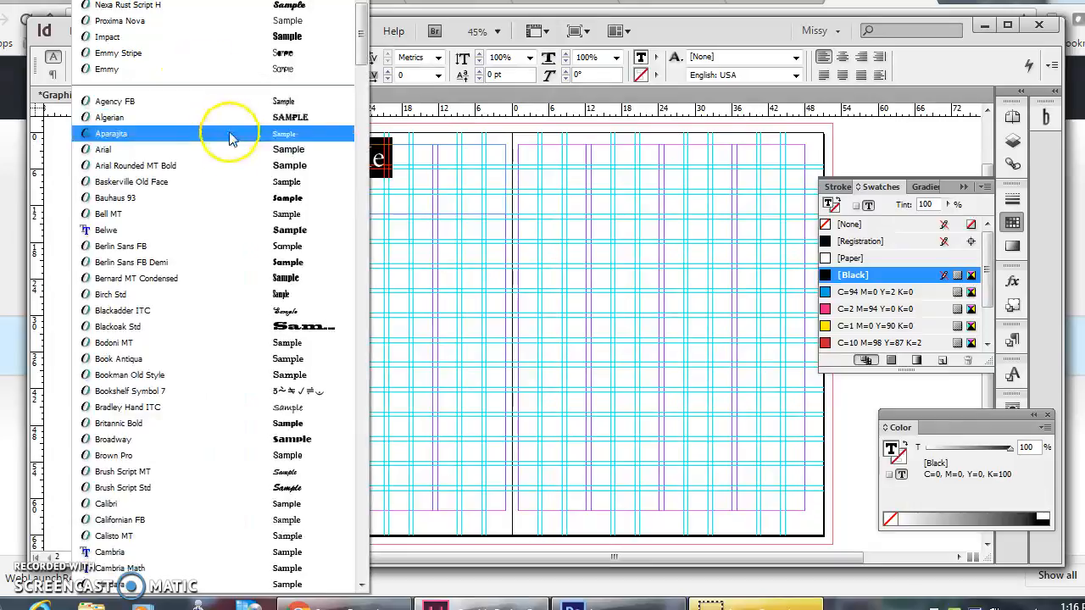
{"action": "scroll", "coordinate": [280, 377], "scroll_direction": "down", "scroll_amount": 1}
{"action": "scroll", "coordinate": [280, 377], "scroll_direction": "down", "scroll_amount": 12}
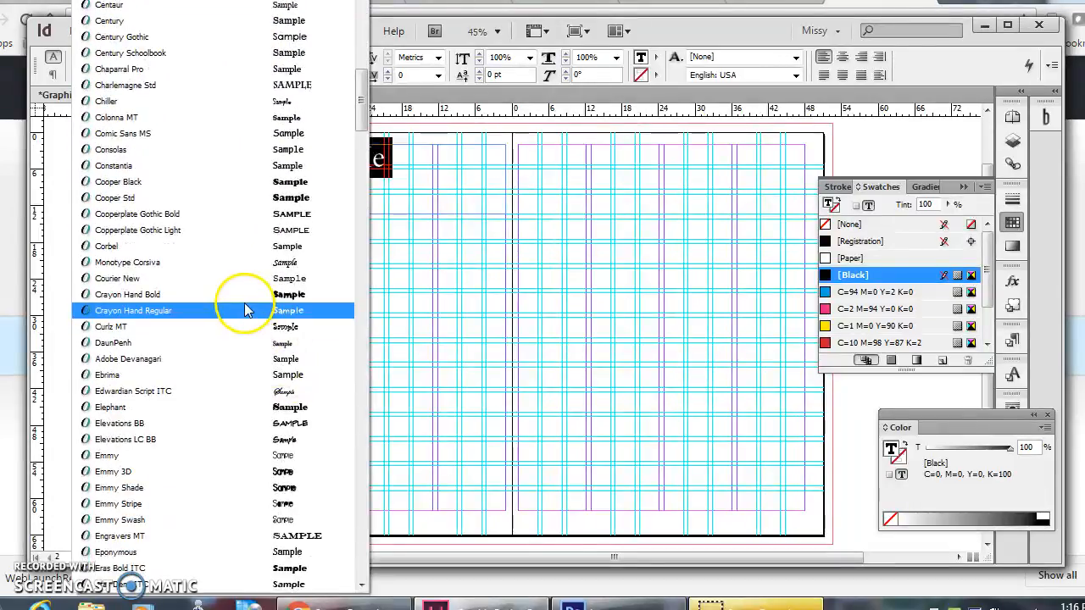
{"action": "left_click", "coordinate": [244, 294]}
{"action": "left_click", "coordinate": [376, 144]}
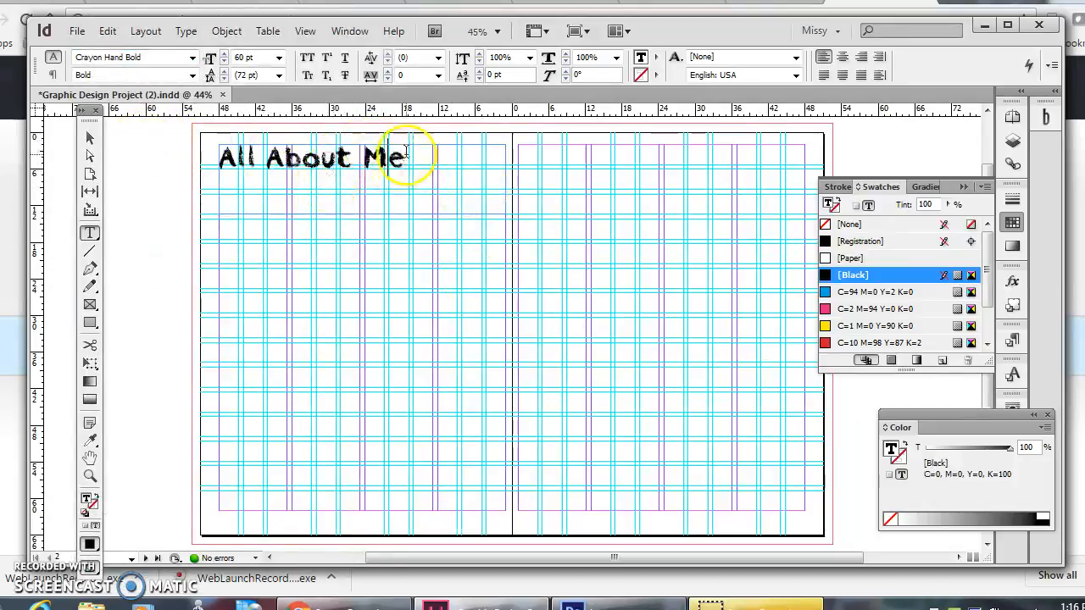
Rotate the title's text frame about 13° so the text slopes upward and place it near the top of the left page
{"action": "left_click", "coordinate": [90, 137]}
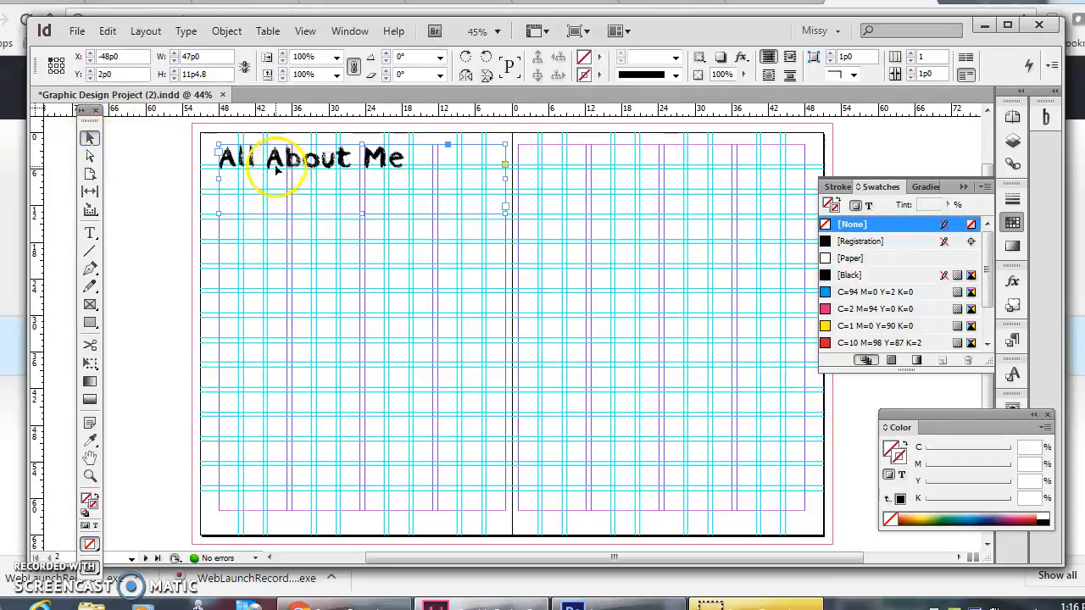
{"action": "left_click_drag", "start_coordinate": [239, 155], "coordinate": [340, 254]}
{"action": "left_click_drag", "start_coordinate": [453, 255], "coordinate": [334, 253]}
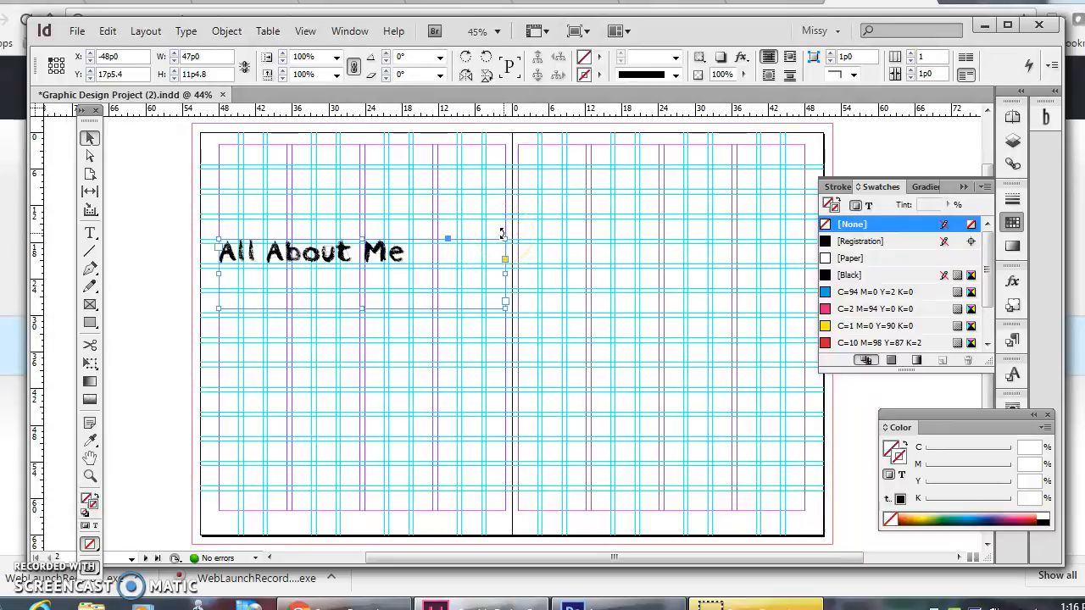
{"action": "left_click_drag", "start_coordinate": [503, 234], "coordinate": [485, 201]}
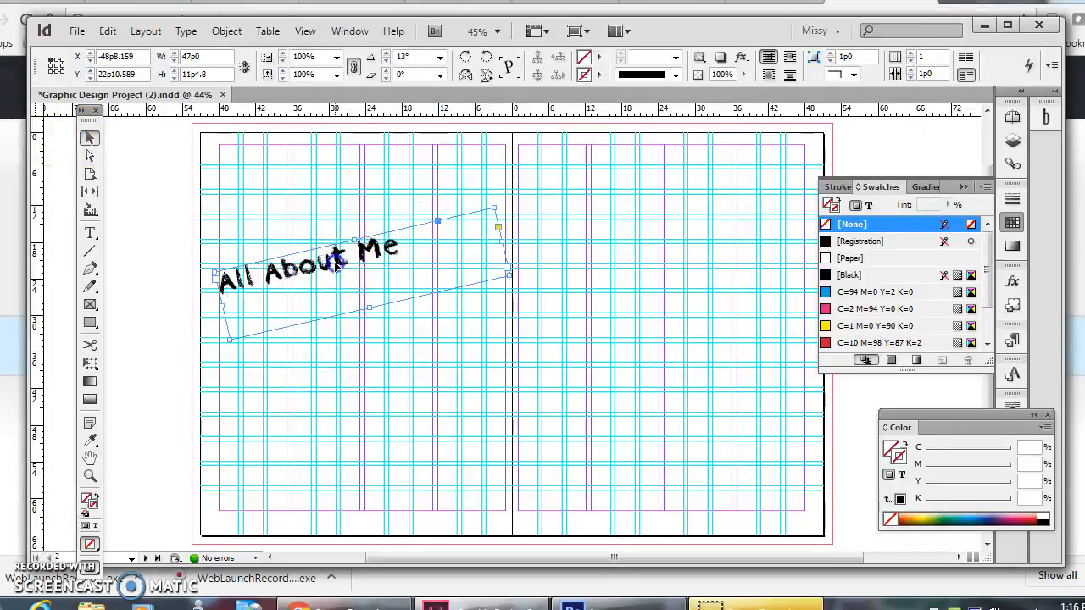
{"action": "left_click_drag", "start_coordinate": [336, 264], "coordinate": [351, 194]}
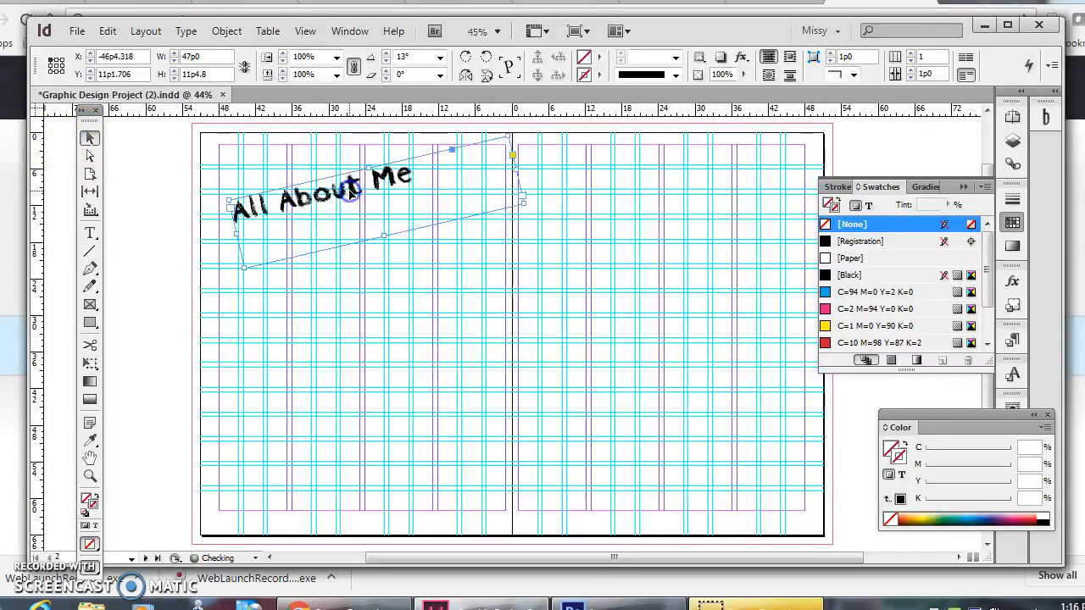
Fill the title text with the pink swatch C=2 M=94 Y=0 K=0
{"action": "left_click", "coordinate": [93, 234]}
{"action": "left_click_drag", "start_coordinate": [412, 177], "coordinate": [207, 202]}
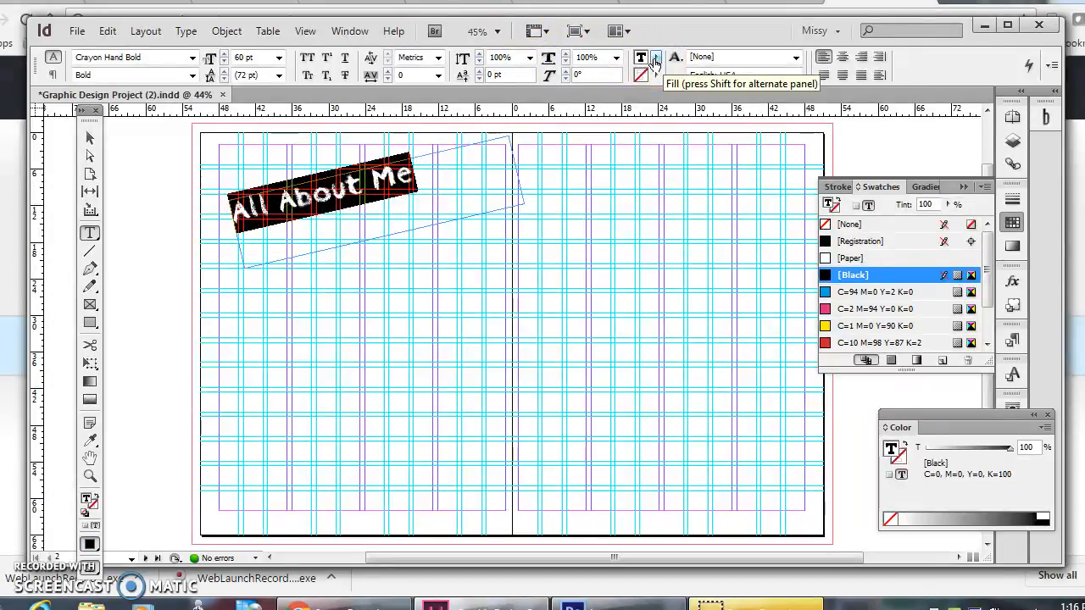
{"action": "left_click", "coordinate": [656, 57]}
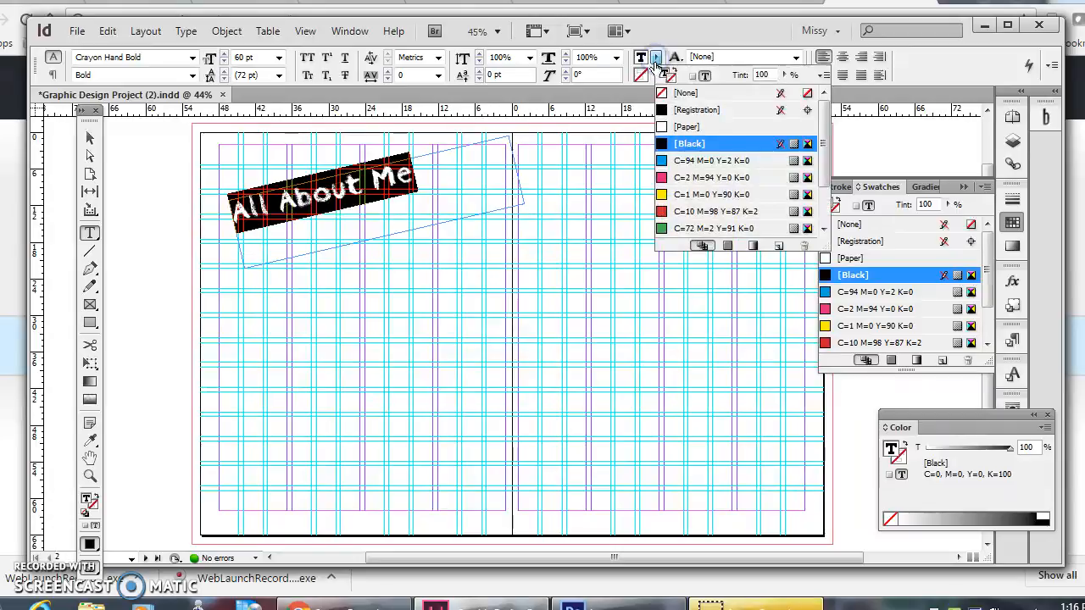
{"action": "left_click", "coordinate": [710, 177]}
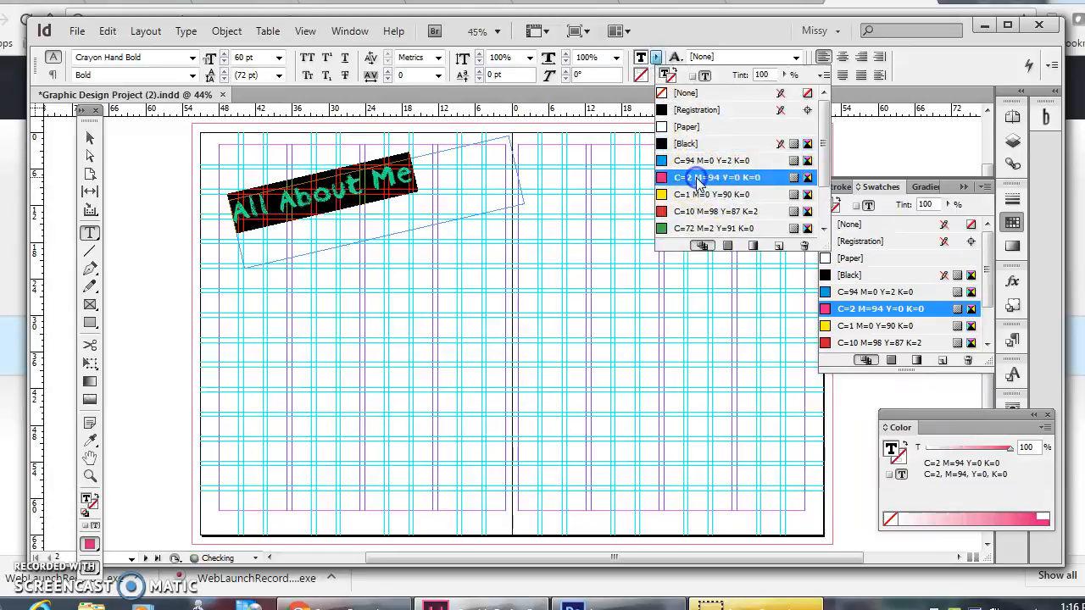
{"action": "left_click", "coordinate": [441, 214]}
Select the whole title text and open a new color swatch for its fill
{"action": "left_click_drag", "start_coordinate": [412, 172], "coordinate": [181, 226]}
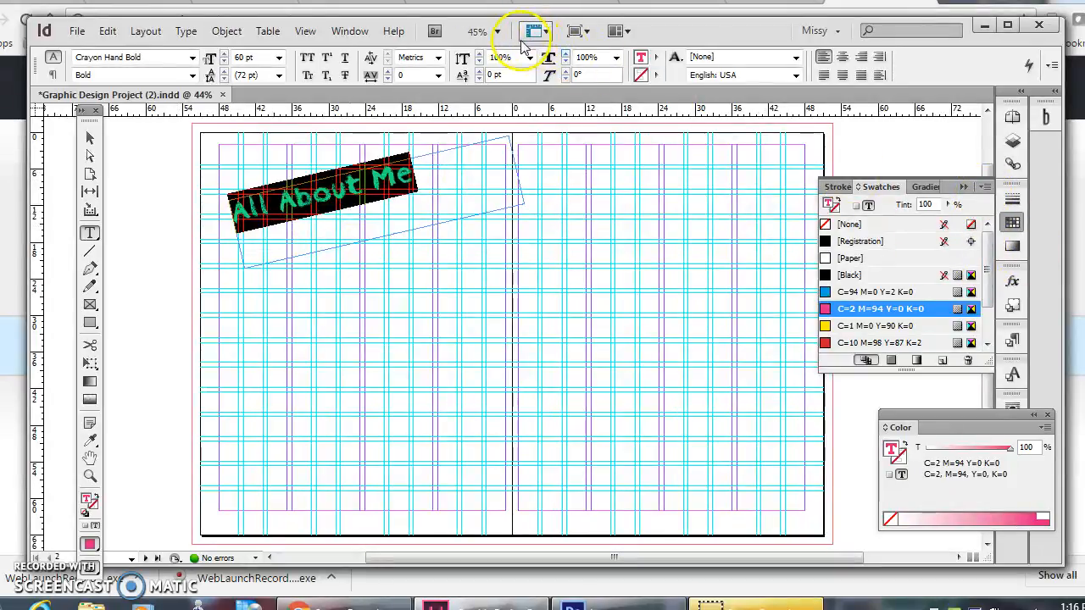
{"action": "left_click", "coordinate": [656, 57]}
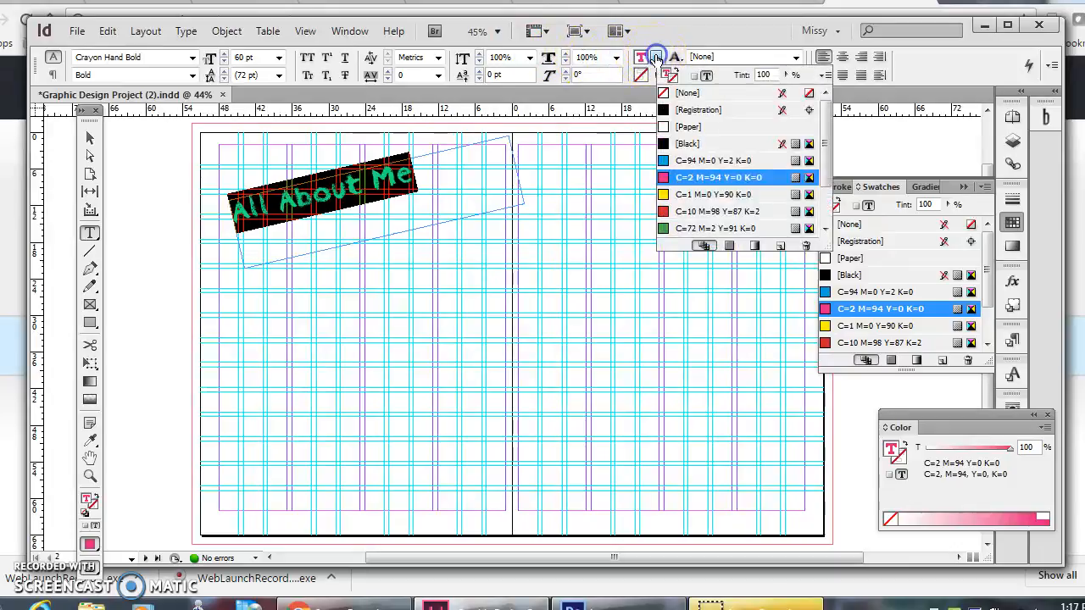
{"action": "left_click", "coordinate": [825, 77]}
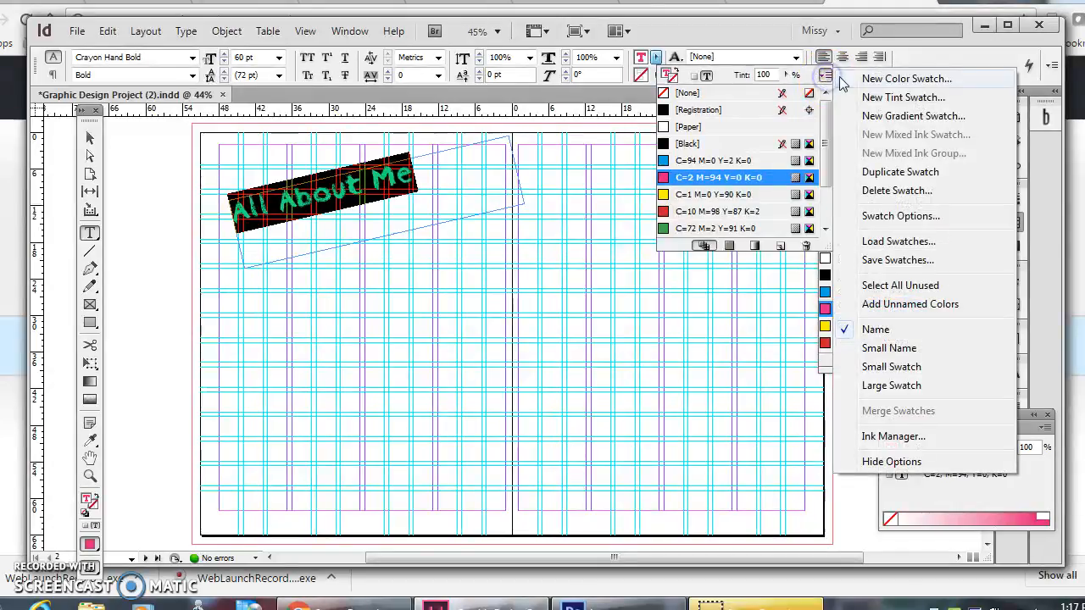
{"action": "left_click", "coordinate": [865, 78]}
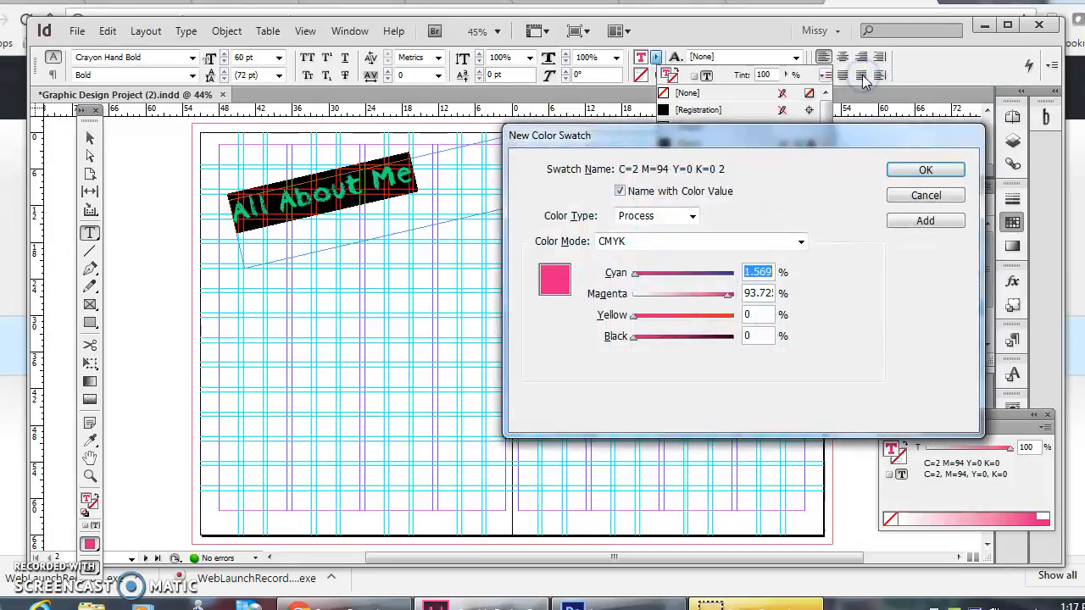
Mix a dark CMYK color for the new swatch with cyan 69, magenta 51, yellow 91 and black 75
{"action": "left_click_drag", "start_coordinate": [635, 274], "coordinate": [667, 273]}
{"action": "mouse_move", "coordinate": [726, 295]}
{"action": "left_mouse_down"}
{"action": "mouse_move", "coordinate": [654, 301]}
{"action": "mouse_move", "coordinate": [722, 314]}
{"action": "left_mouse_up"}
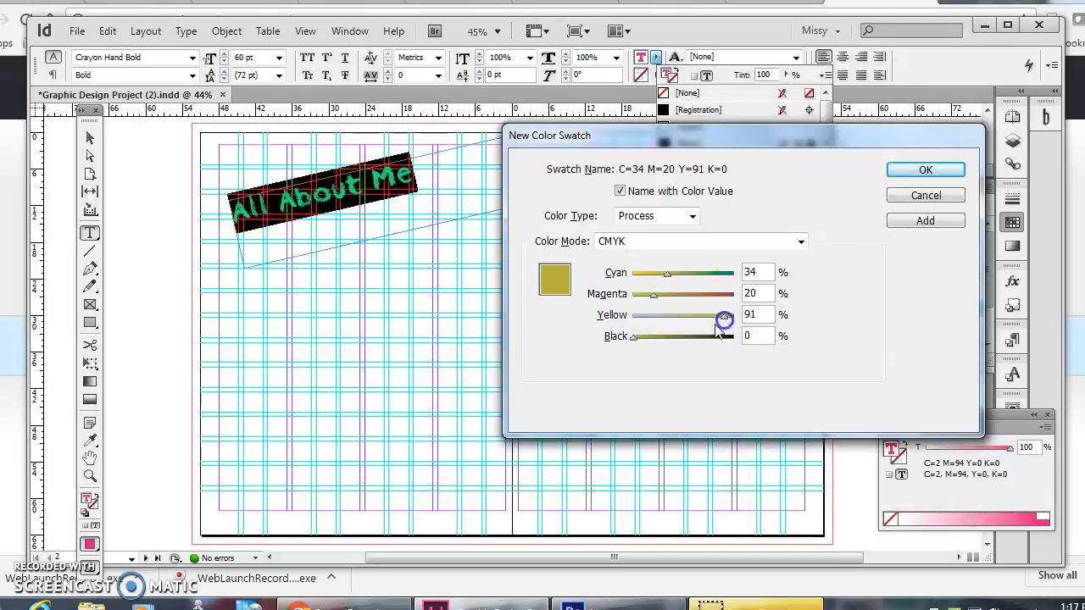
{"action": "left_click_drag", "start_coordinate": [635, 336], "coordinate": [708, 336]}
{"action": "left_click_drag", "start_coordinate": [671, 273], "coordinate": [704, 274]}
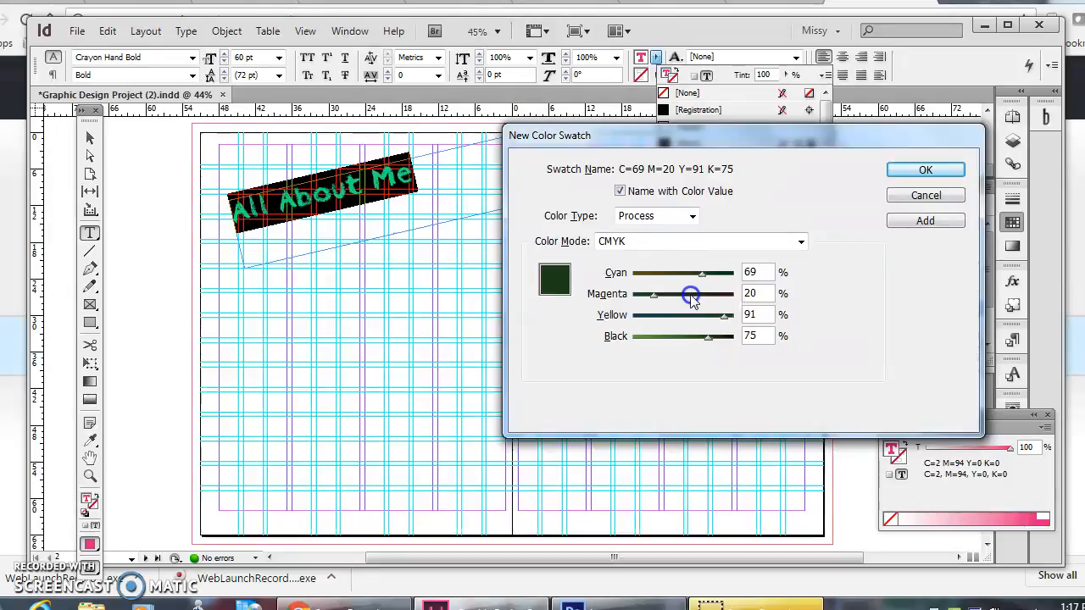
Create the blue swatch X9194 from the TaylorXColors library and apply it as the title's fill
{"action": "left_click", "coordinate": [696, 239]}
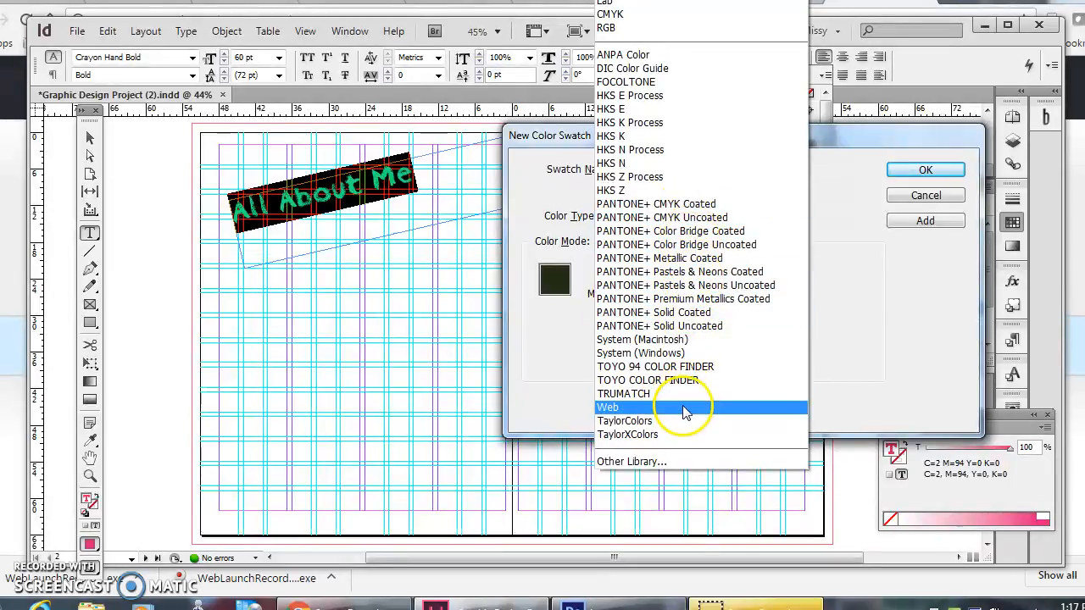
{"action": "left_click", "coordinate": [673, 432]}
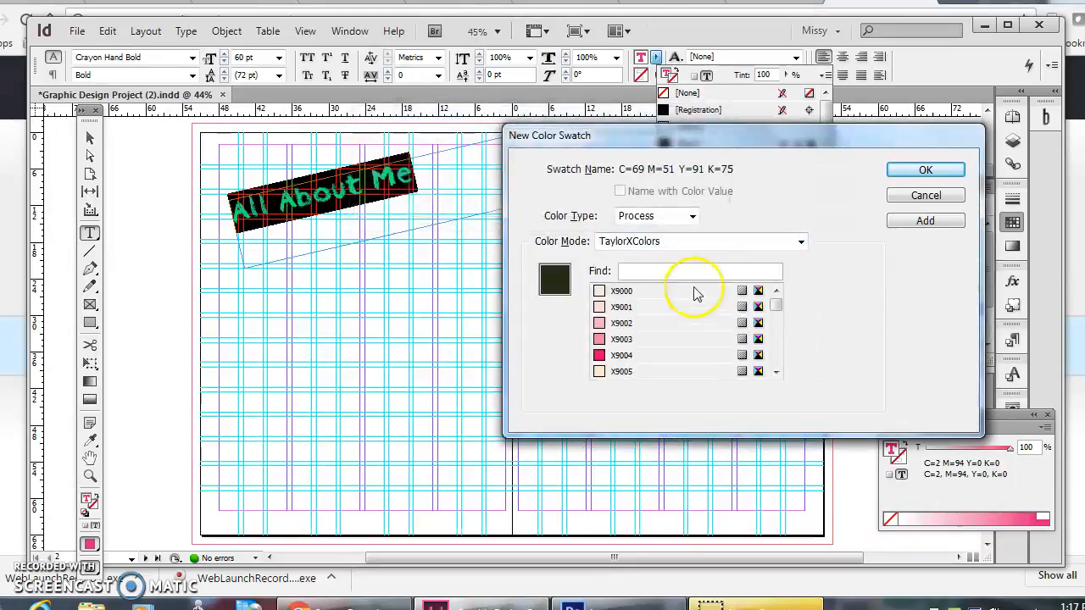
{"action": "left_click", "coordinate": [731, 241]}
{"action": "left_click", "coordinate": [913, 269]}
{"action": "left_click_drag", "start_coordinate": [779, 306], "coordinate": [781, 347]}
{"action": "left_click", "coordinate": [650, 355]}
{"action": "left_click", "coordinate": [915, 169]}
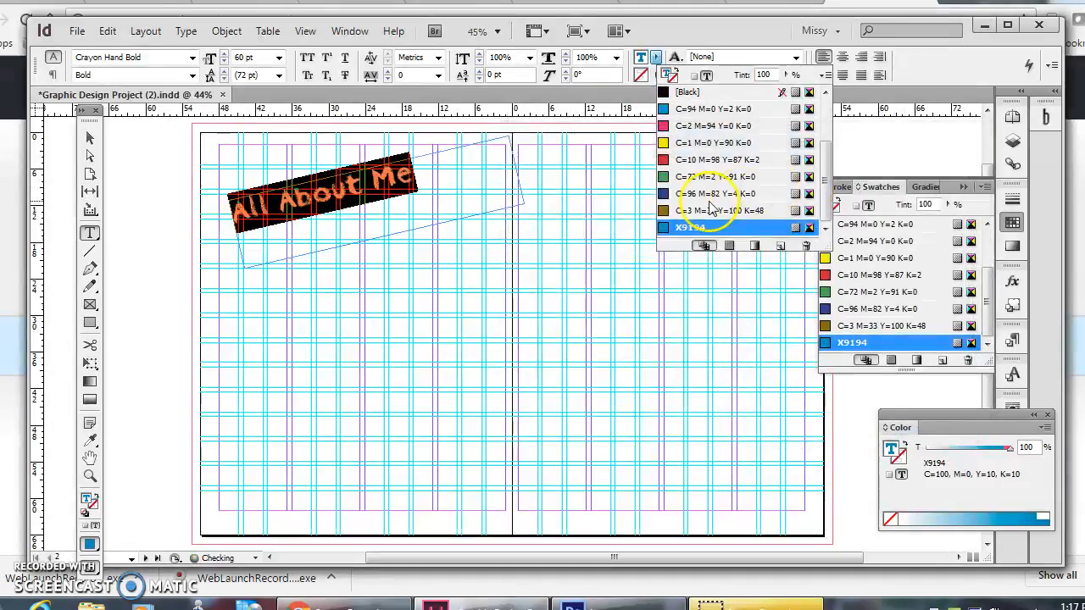
{"action": "left_click", "coordinate": [615, 252]}
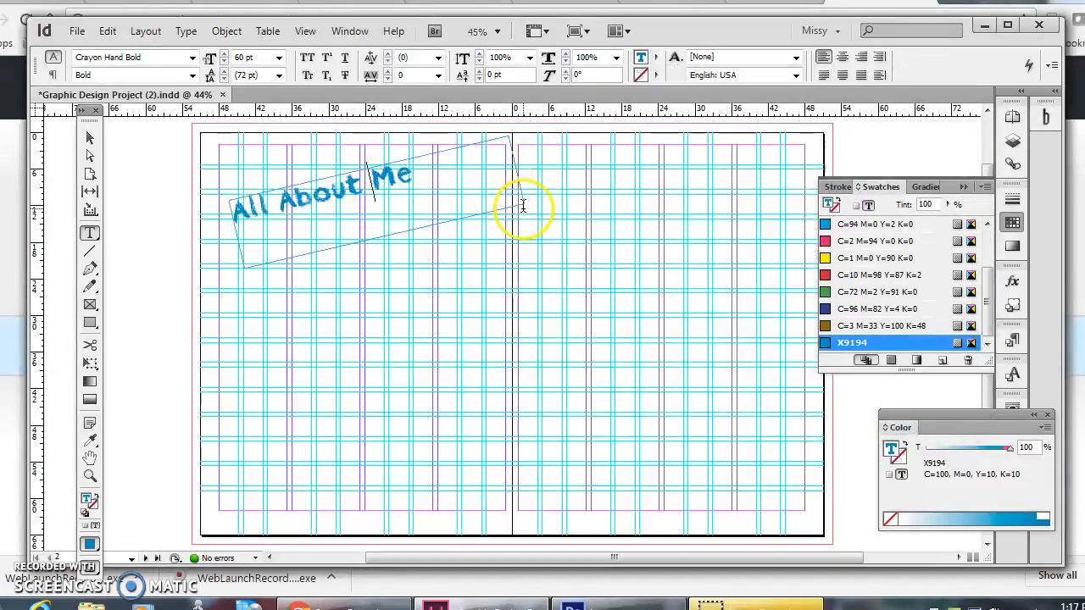
Give the title text a green stroke with the swatch C=72 M=2 Y=91 K=0
{"action": "left_click_drag", "start_coordinate": [431, 169], "coordinate": [178, 204]}
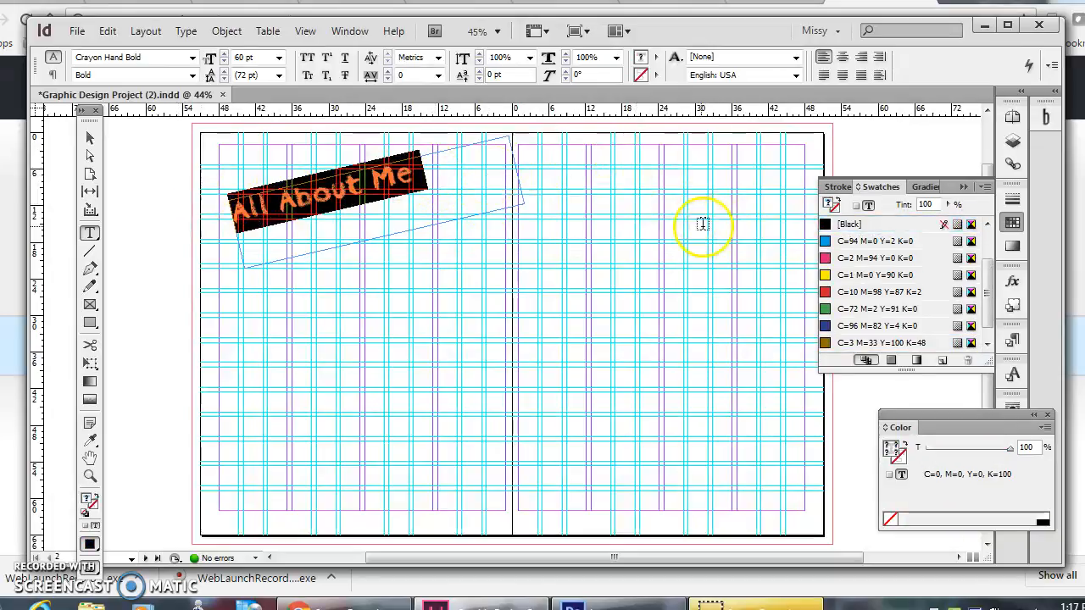
{"action": "left_click", "coordinate": [440, 186]}
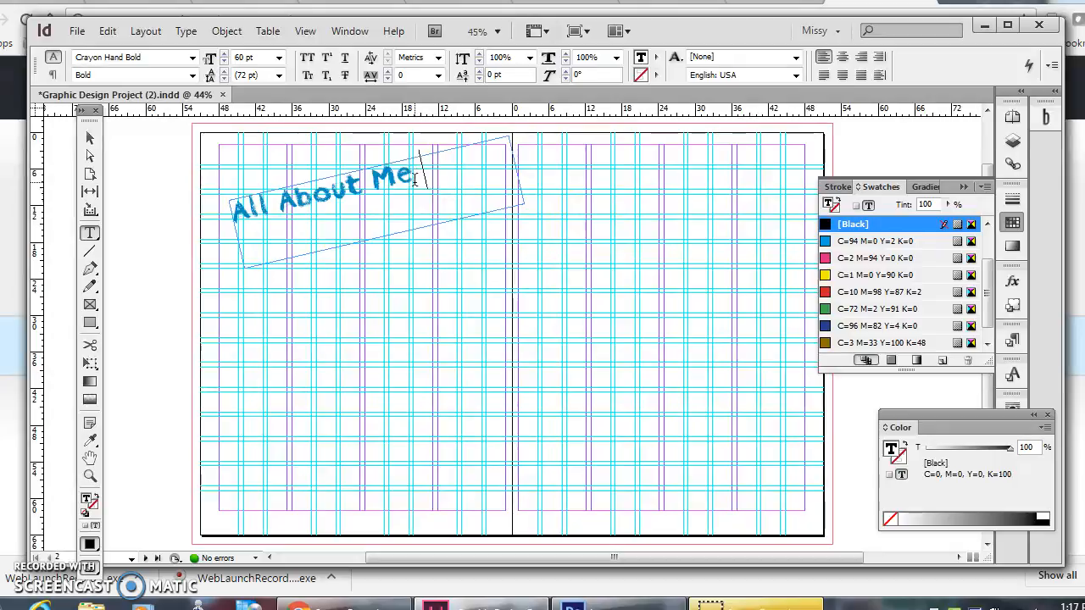
{"action": "left_click_drag", "start_coordinate": [416, 179], "coordinate": [235, 215]}
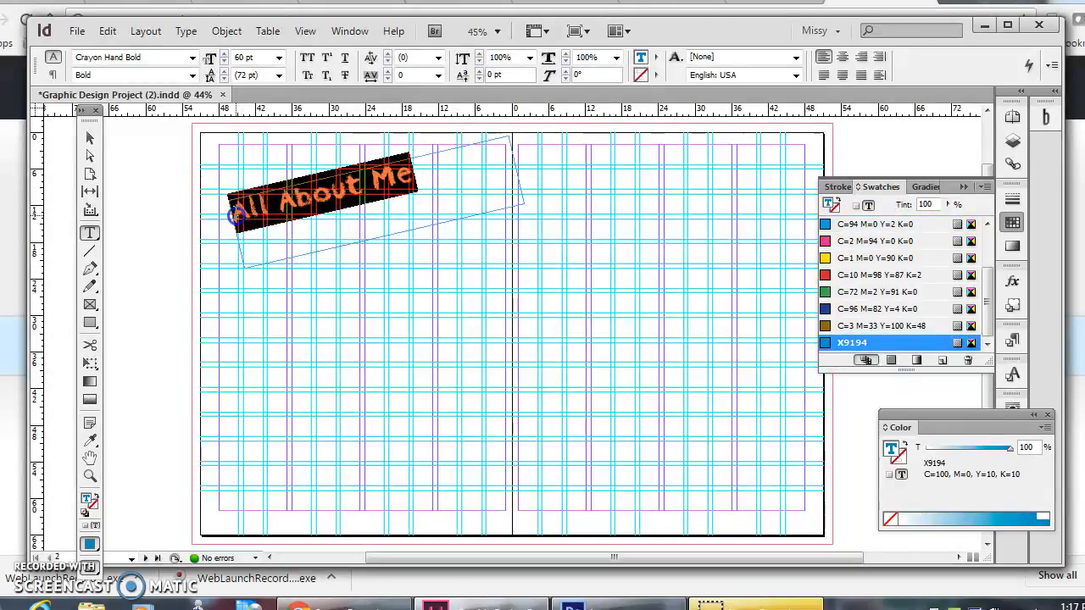
{"action": "left_click", "coordinate": [658, 77]}
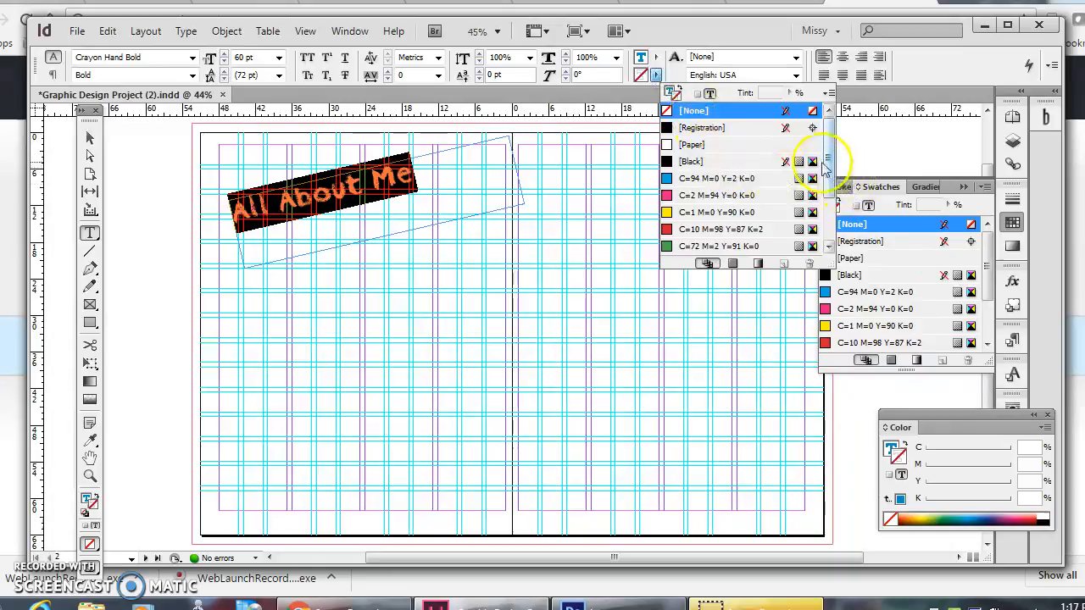
{"action": "scroll", "coordinate": [833, 168], "scroll_direction": "down", "scroll_amount": 2}
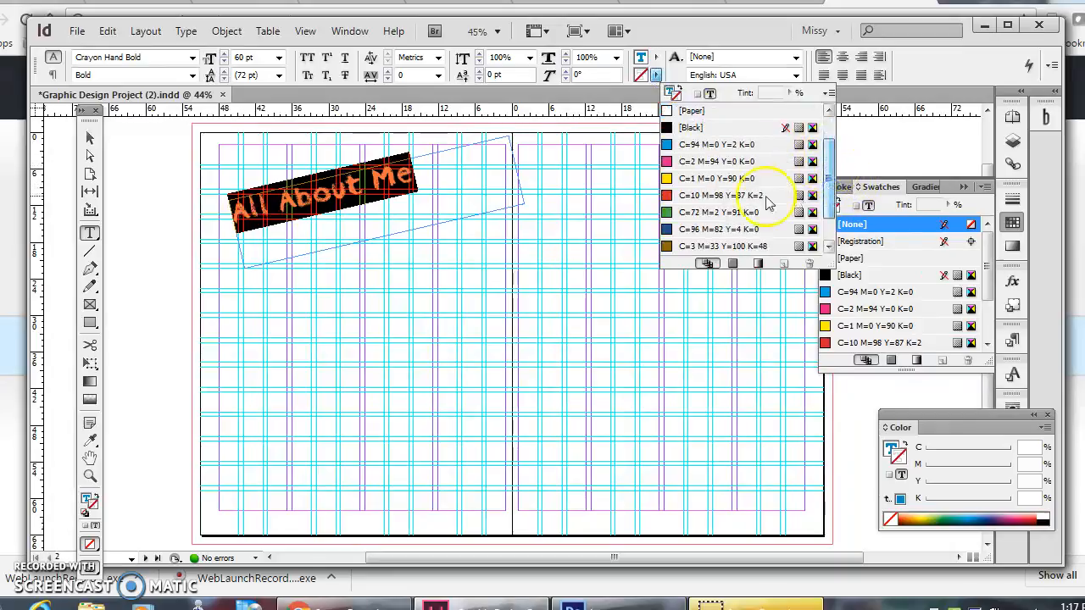
{"action": "left_click", "coordinate": [687, 214]}
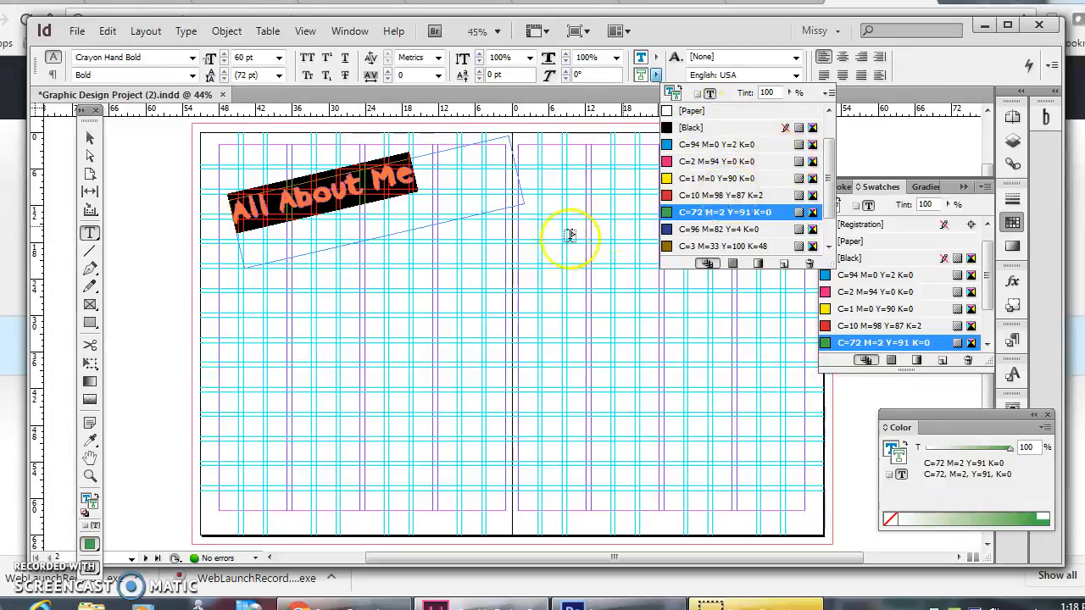
{"action": "left_click", "coordinate": [370, 208]}
Zoom in on the title to examine its stroke, and fit the whole spread back in the window
{"action": "left_click_drag", "start_coordinate": [416, 175], "coordinate": [353, 280]}
{"action": "left_click", "coordinate": [93, 476]}
{"action": "left_click", "coordinate": [90, 138]}
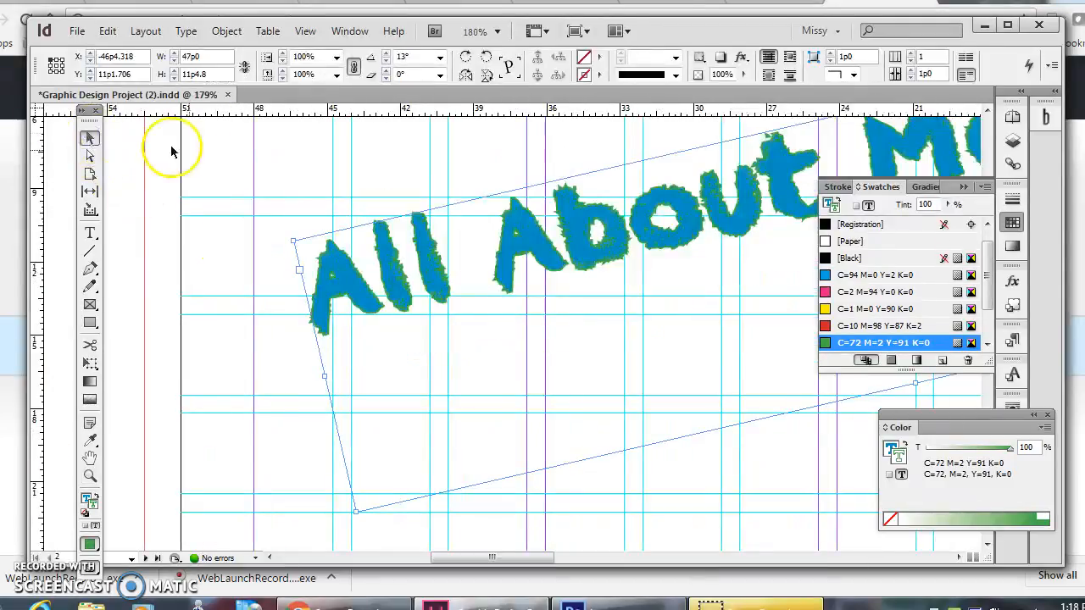
{"action": "left_click", "coordinate": [247, 167]}
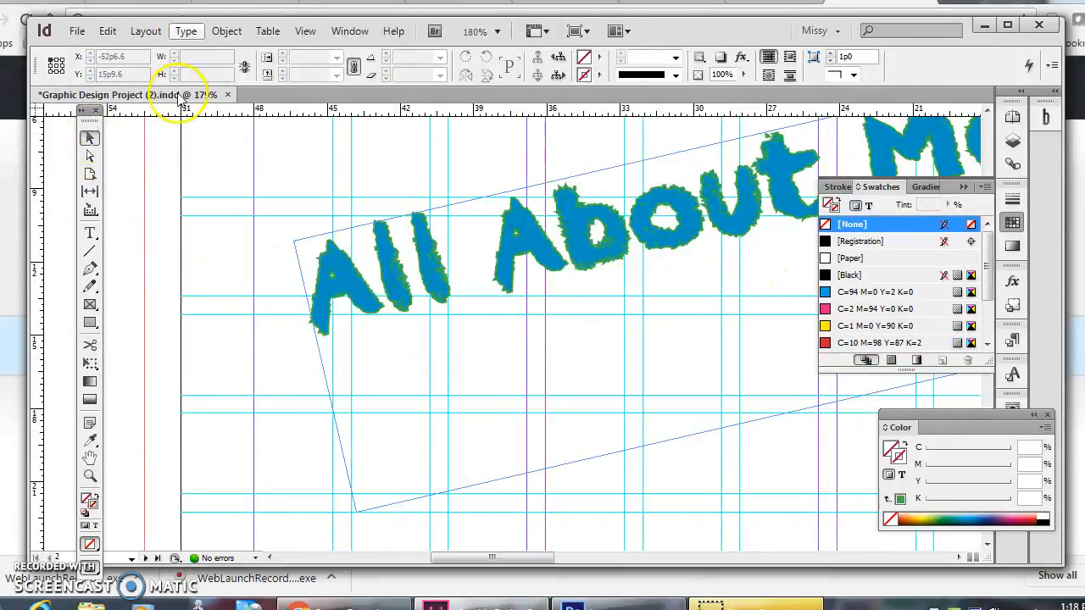
{"action": "left_click", "coordinate": [307, 34]}
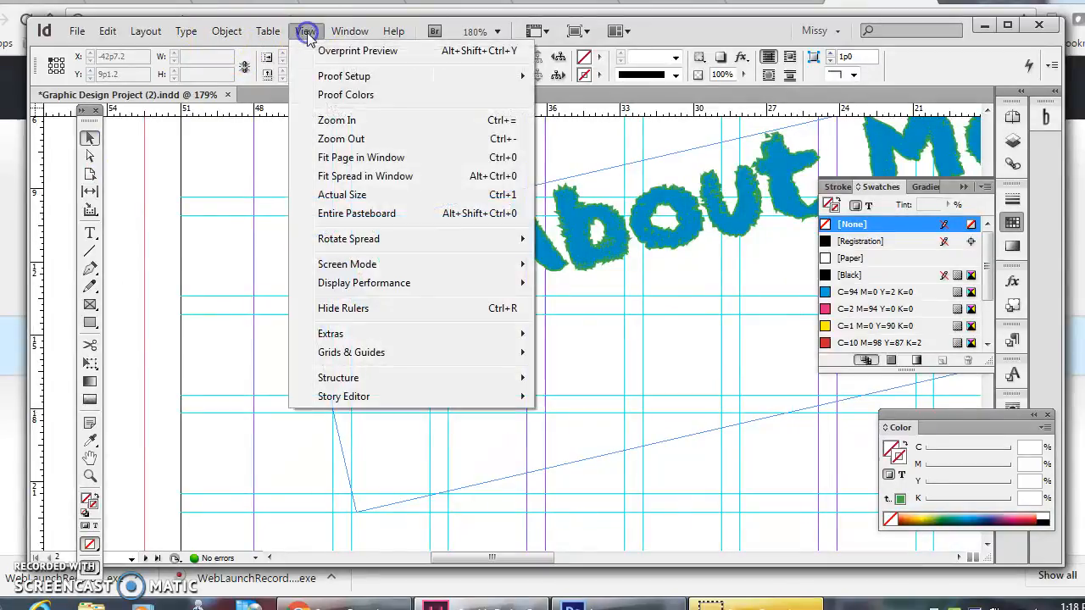
{"action": "left_click", "coordinate": [395, 178]}
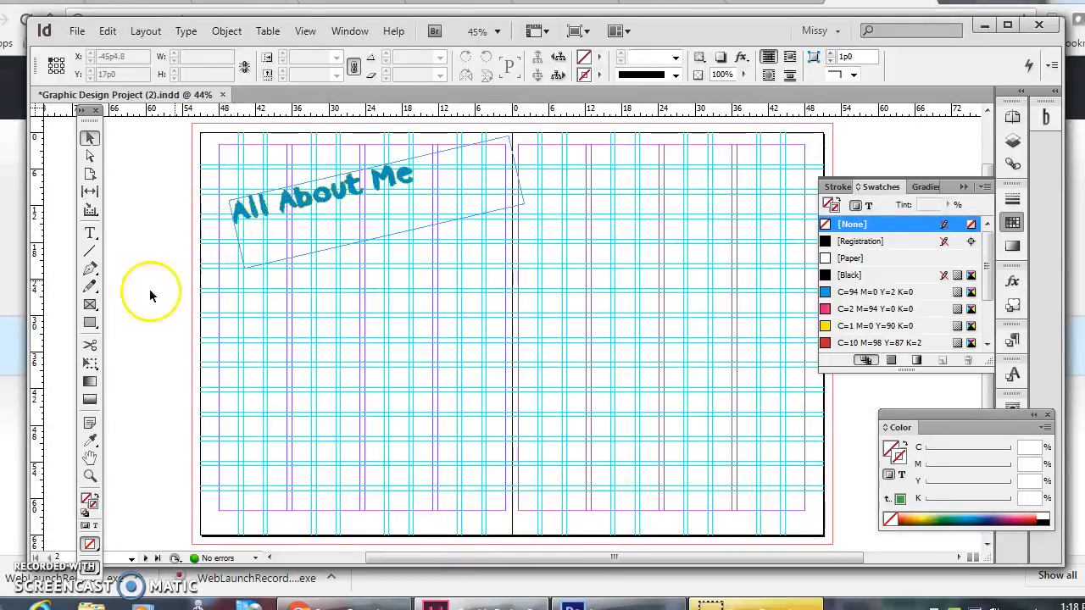
Draw a rectangle about 23p1.5 by 19p6 from the right page's upper inner margin corner and fill it with C=2 M=94 Y=0 K=0
{"action": "left_click", "coordinate": [95, 328]}
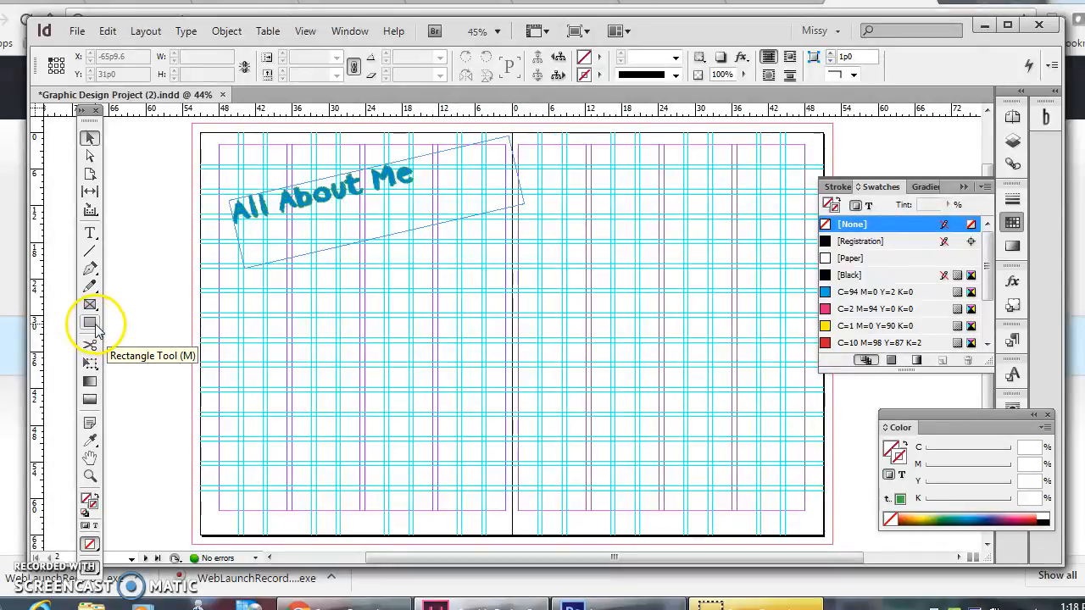
{"action": "left_click", "coordinate": [91, 327]}
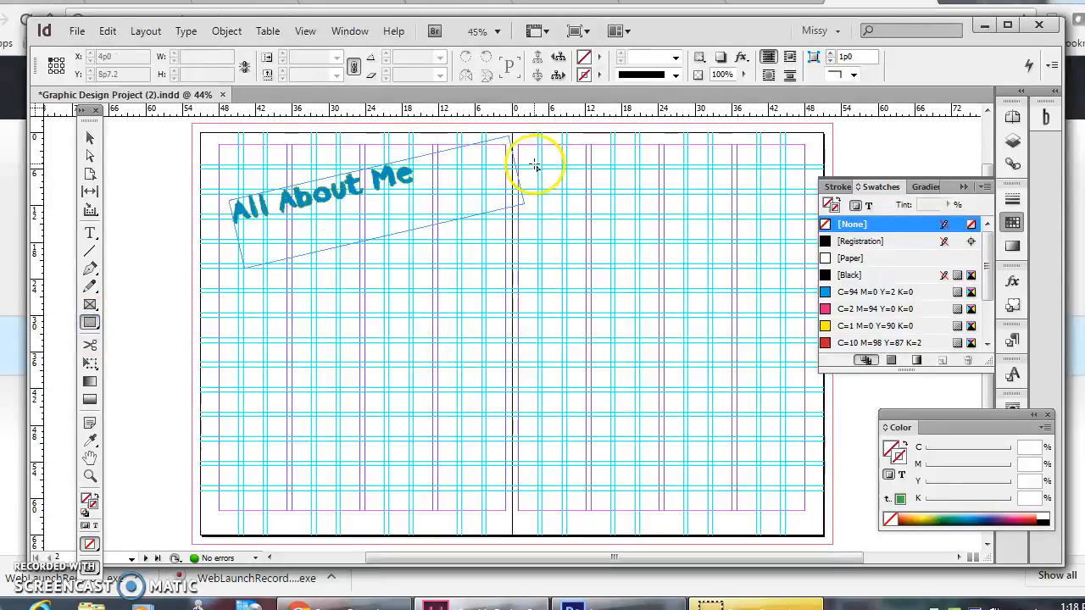
{"action": "left_click_drag", "start_coordinate": [516, 147], "coordinate": [657, 262]}
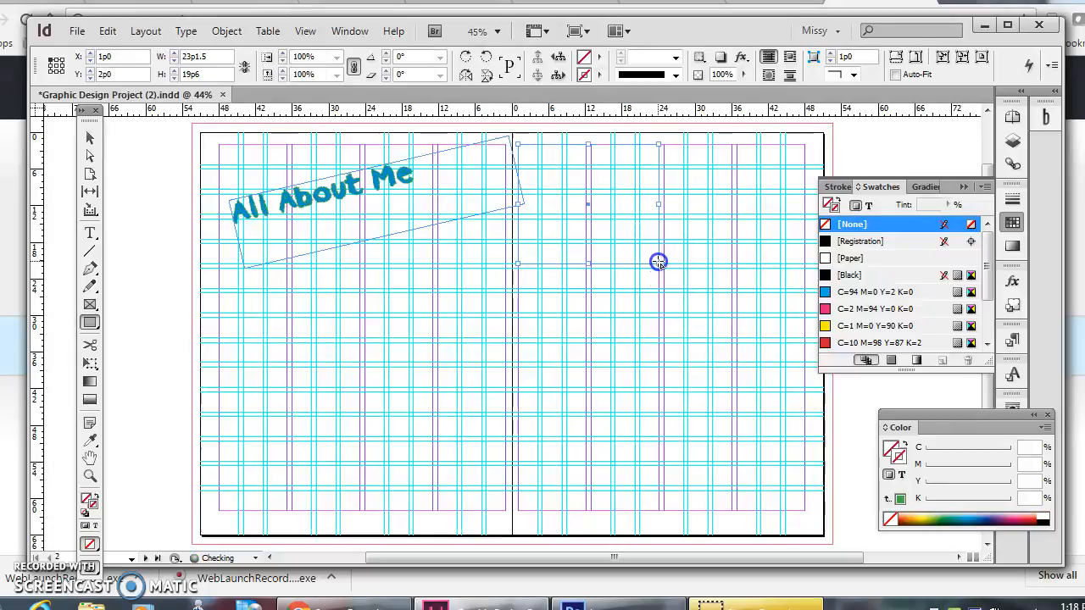
{"action": "left_click", "coordinate": [601, 58]}
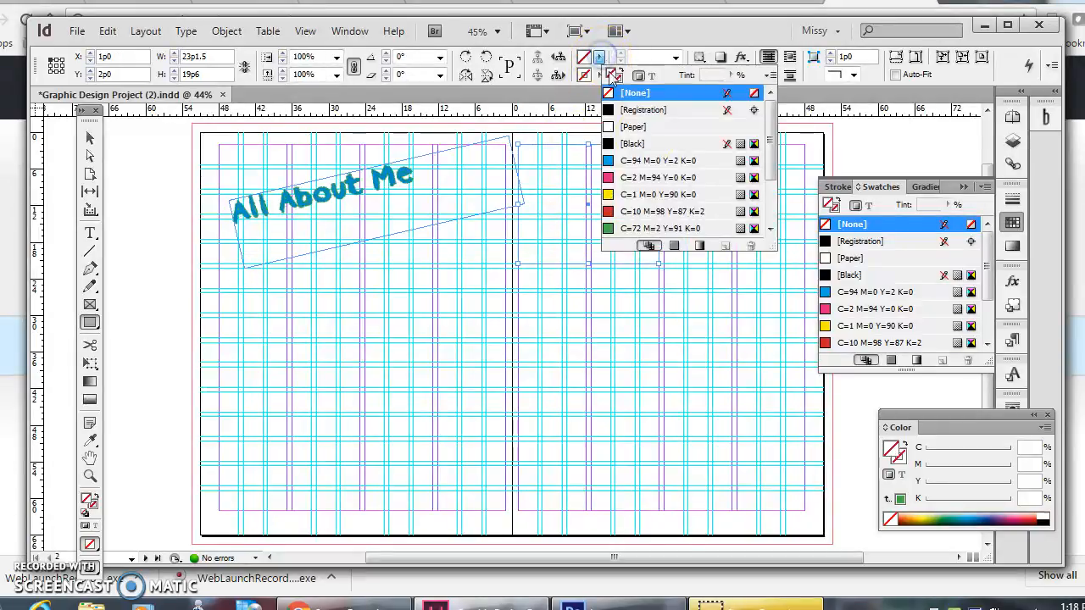
{"action": "left_click", "coordinate": [654, 178]}
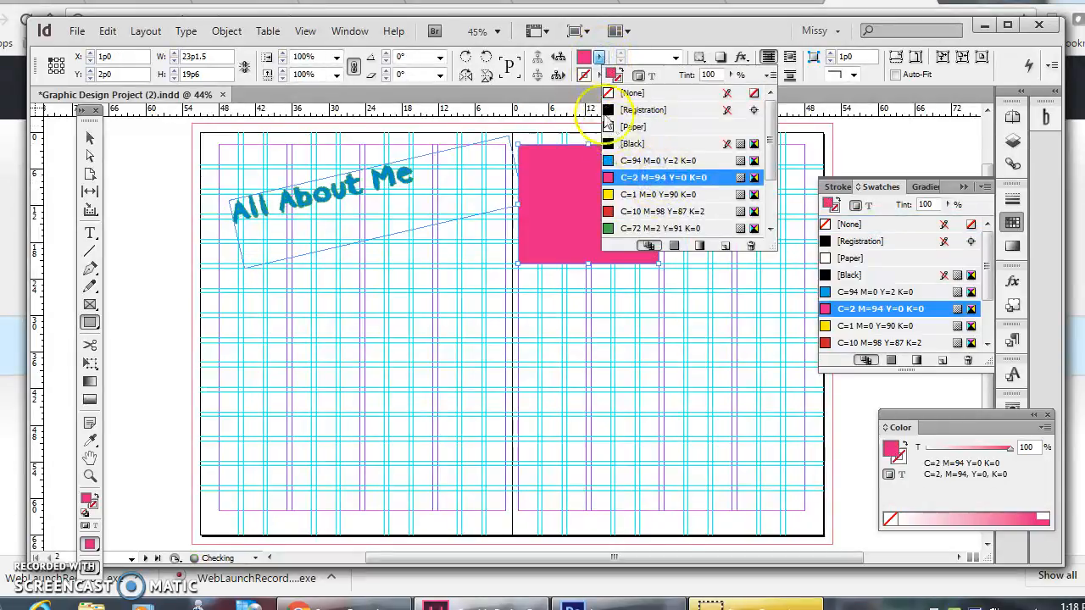
Give the pink rectangle an 8 pt black stroke and preview the spread briefly without guides
{"action": "left_click", "coordinate": [598, 76]}
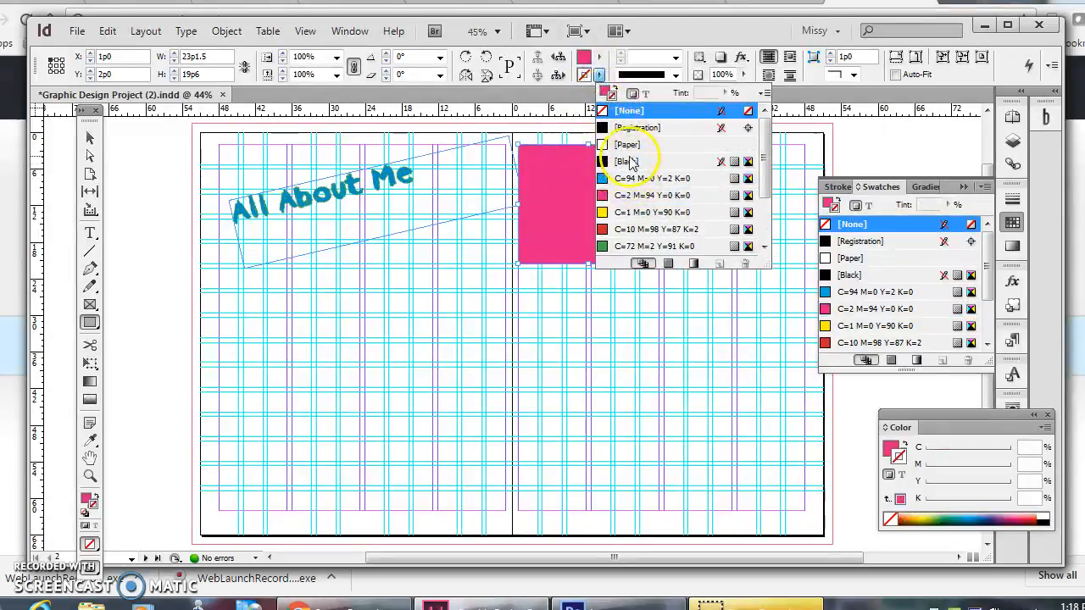
{"action": "left_click", "coordinate": [630, 162]}
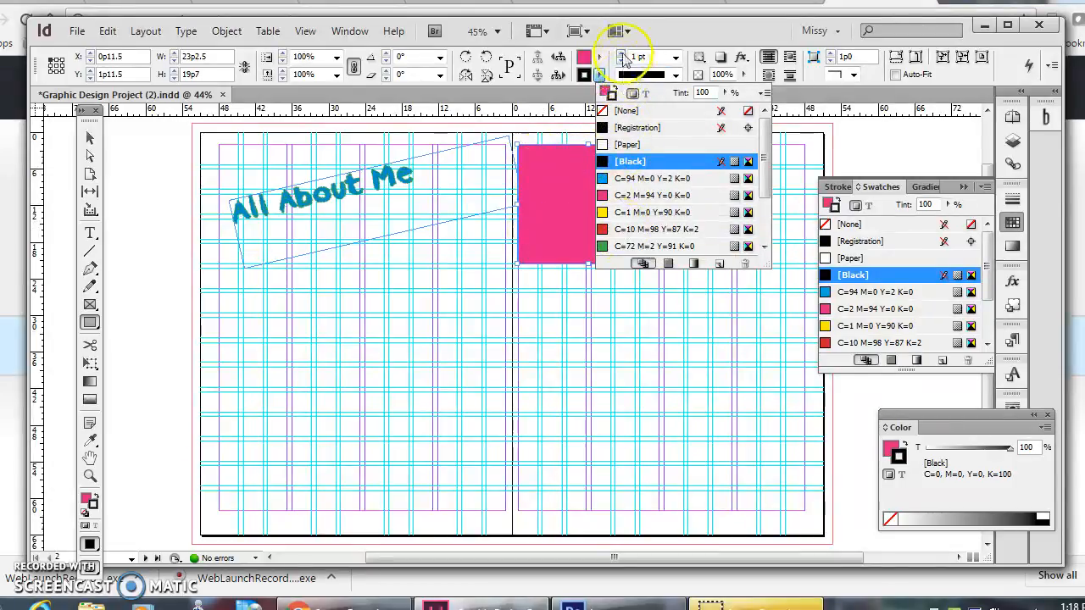
{"action": "left_click", "coordinate": [623, 56]}
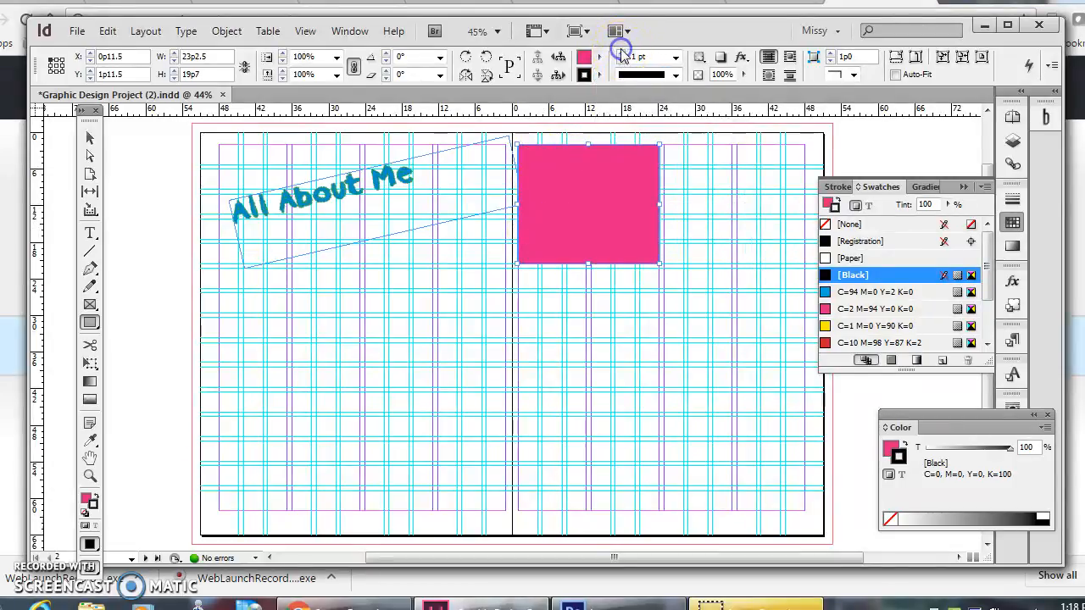
{"action": "double_click", "coordinate": [623, 56]}
{"action": "left_click", "coordinate": [622, 52]}
{"action": "left_click", "coordinate": [621, 53]}
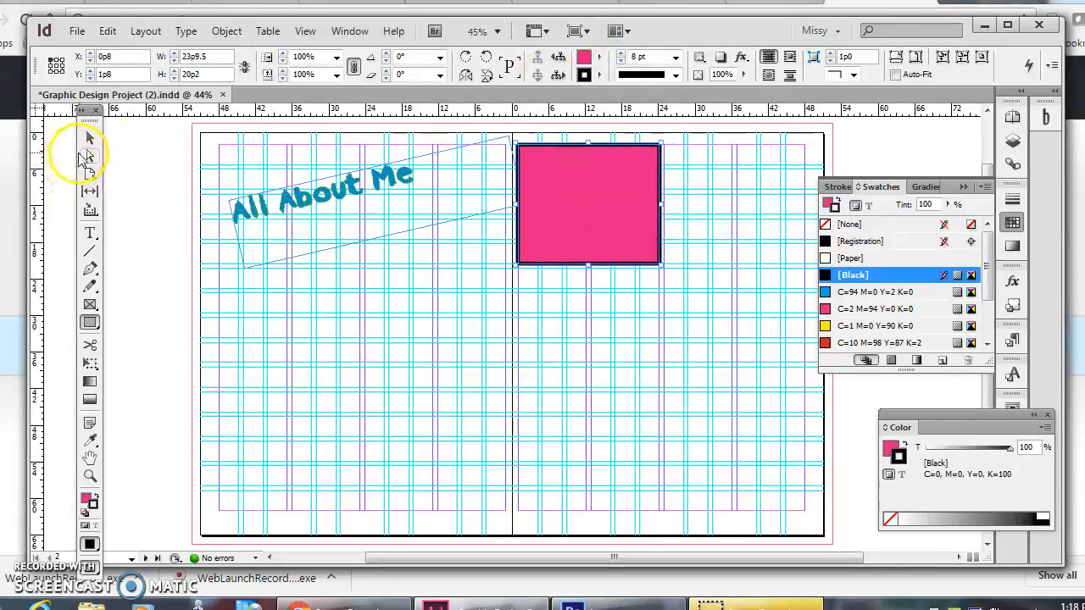
{"action": "left_click", "coordinate": [89, 144]}
{"action": "left_click", "coordinate": [145, 164]}
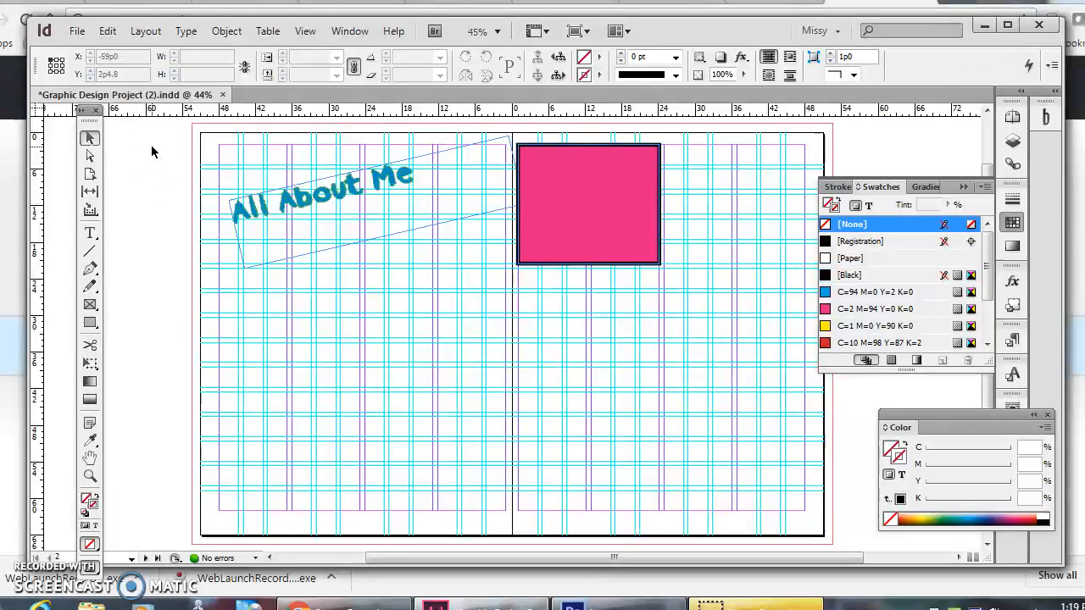
{"action": "key", "text": "w"}
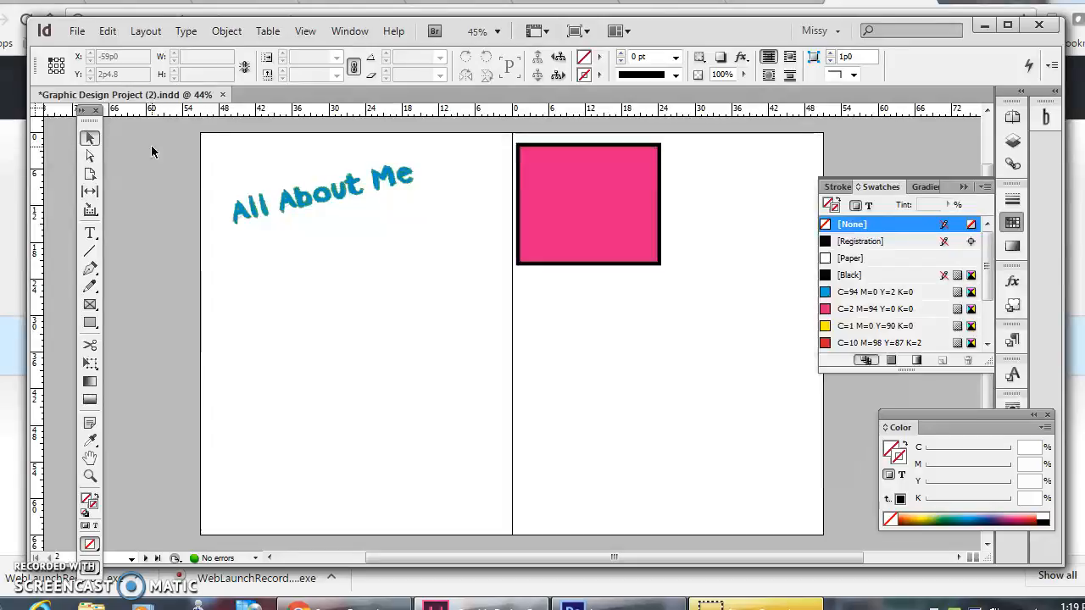
{"action": "key", "text": "w"}
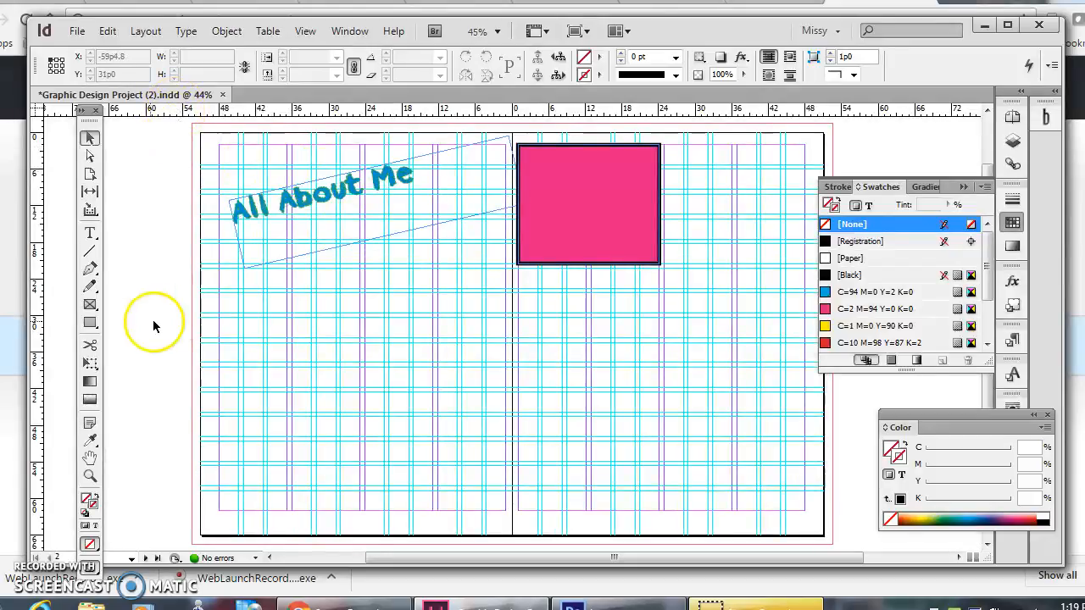
Draw a circle about 27p7 in diameter below the title on the left page and fill it with C=10 M=98 Y=87 K=2
{"action": "left_click", "coordinate": [90, 323]}
{"action": "left_click", "coordinate": [93, 326]}
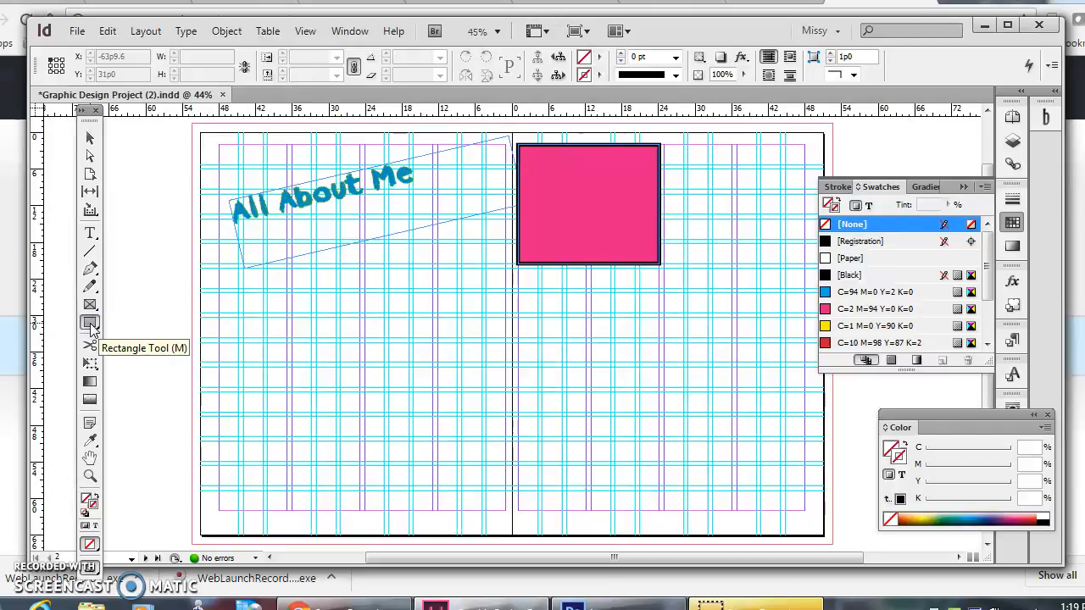
{"action": "left_click_drag", "start_coordinate": [91, 329], "coordinate": [162, 349]}
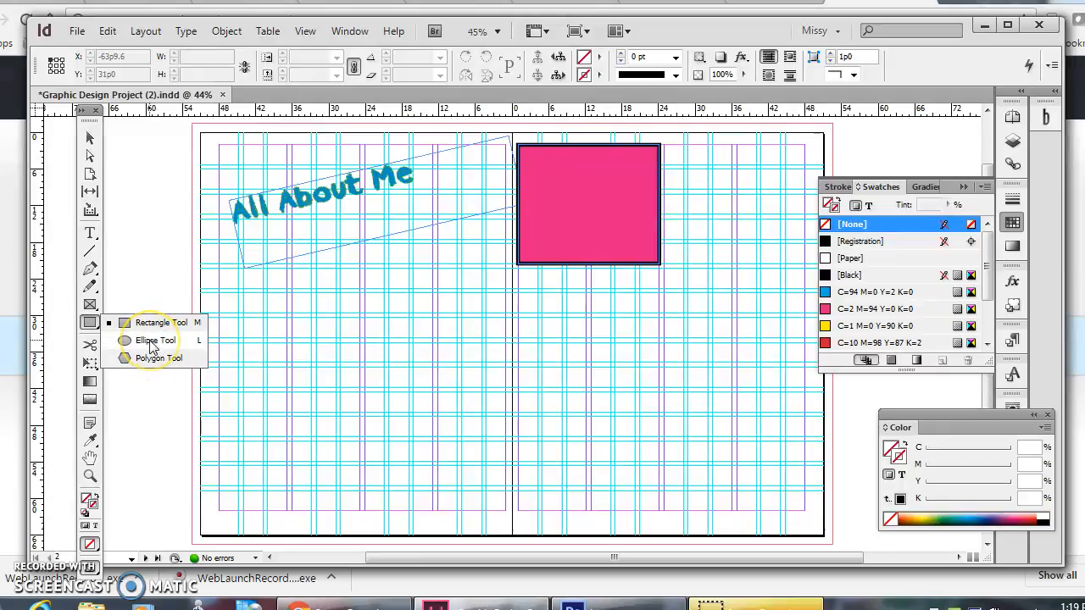
{"action": "left_click", "coordinate": [151, 343]}
{"action": "left_click_drag", "start_coordinate": [229, 303], "coordinate": [450, 472]}
{"action": "key", "text": "shift"}
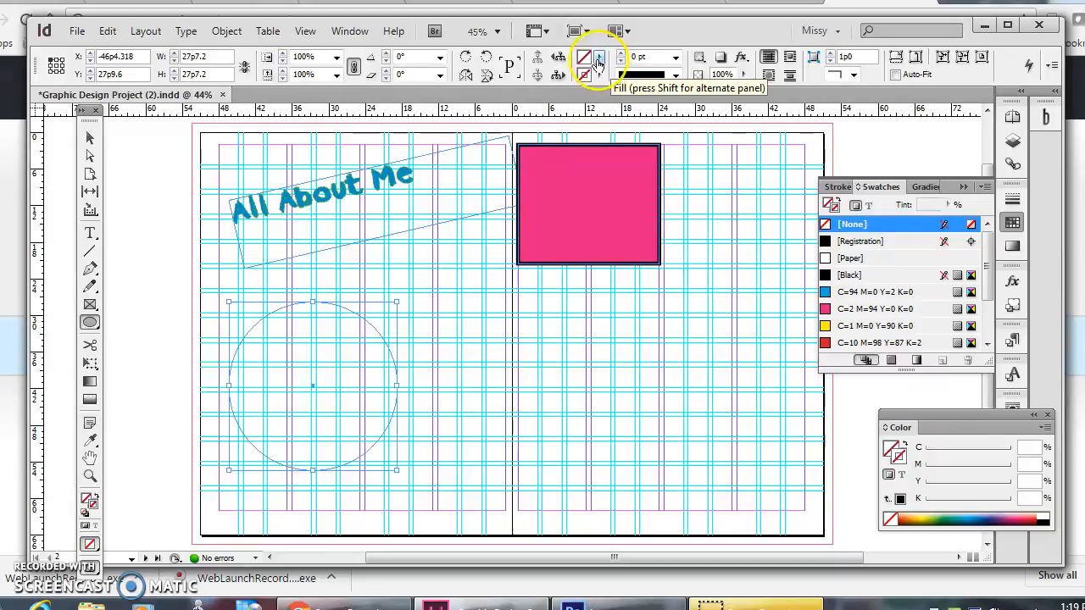
{"action": "left_click", "coordinate": [599, 58]}
{"action": "left_click", "coordinate": [618, 214]}
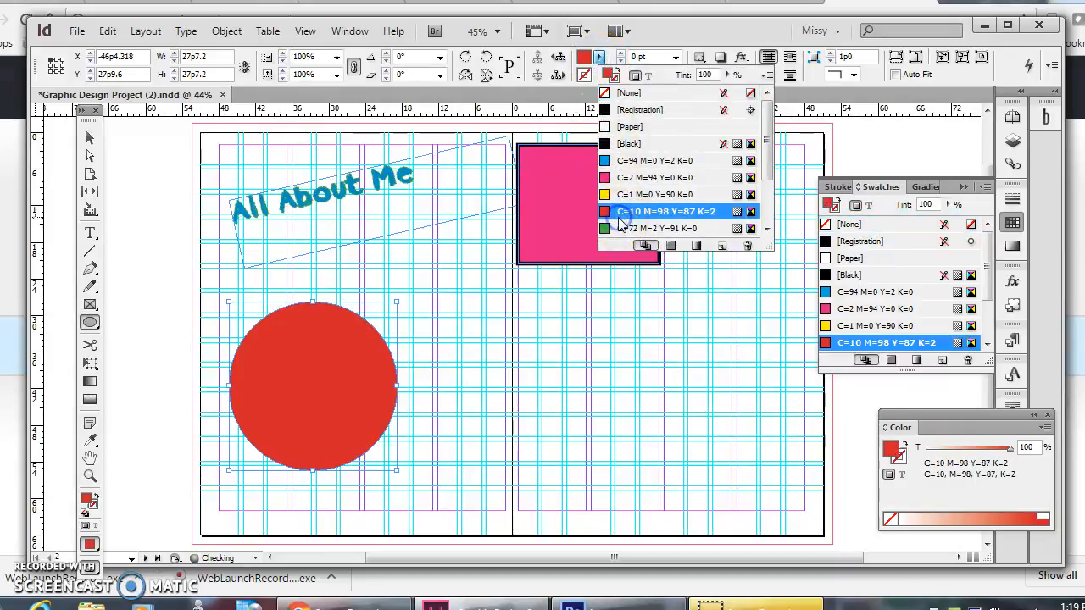
Give the red circle a 12 pt yellow stroke with the swatch C=1 M=0 Y=90 K=0, and deselect it
{"action": "left_click", "coordinate": [585, 76]}
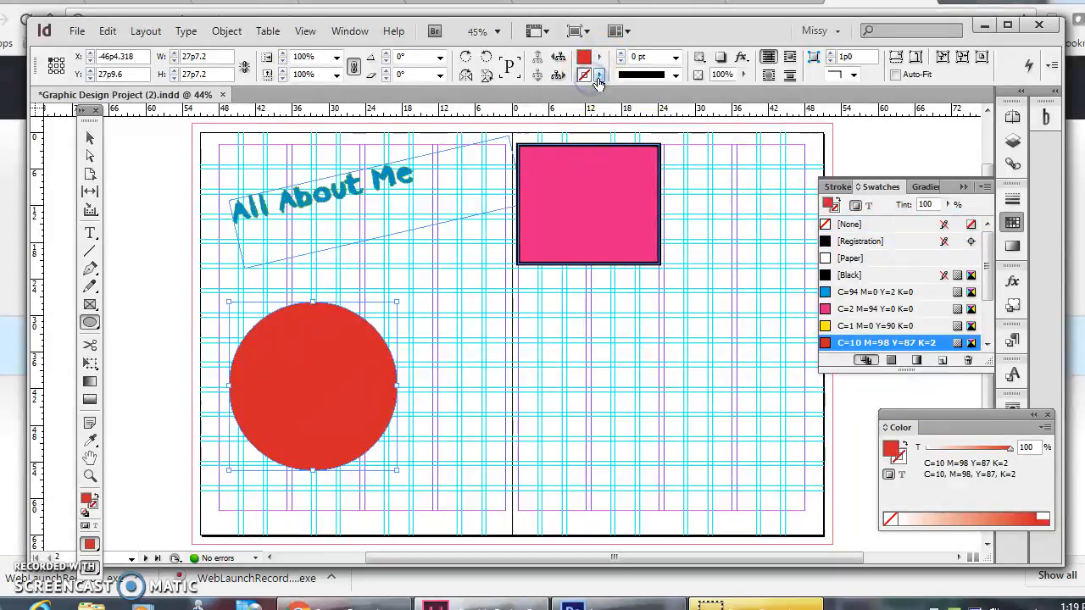
{"action": "left_click", "coordinate": [585, 78]}
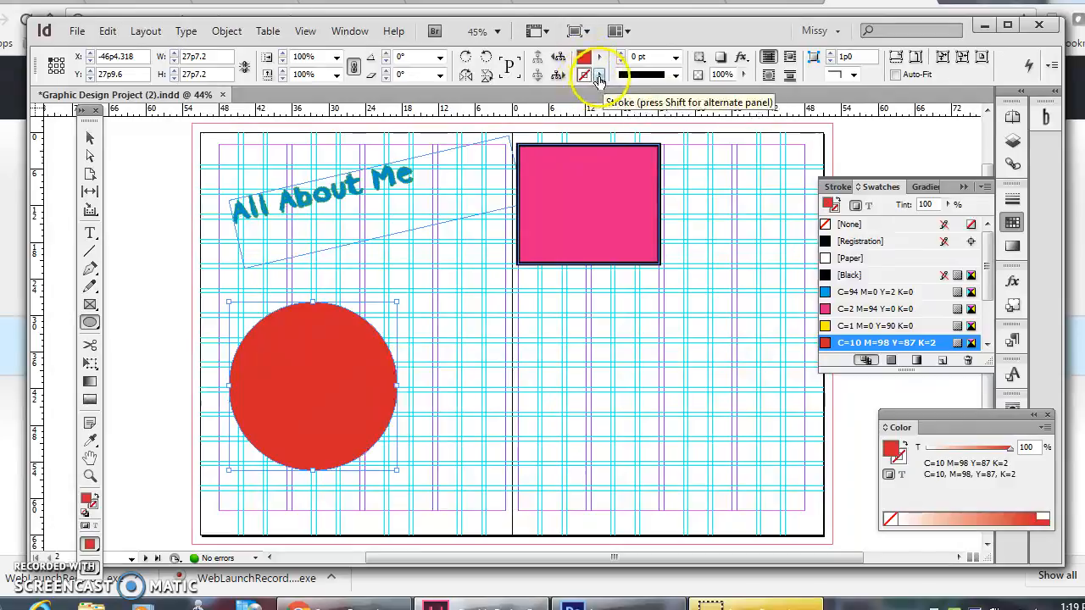
{"action": "left_click", "coordinate": [600, 74]}
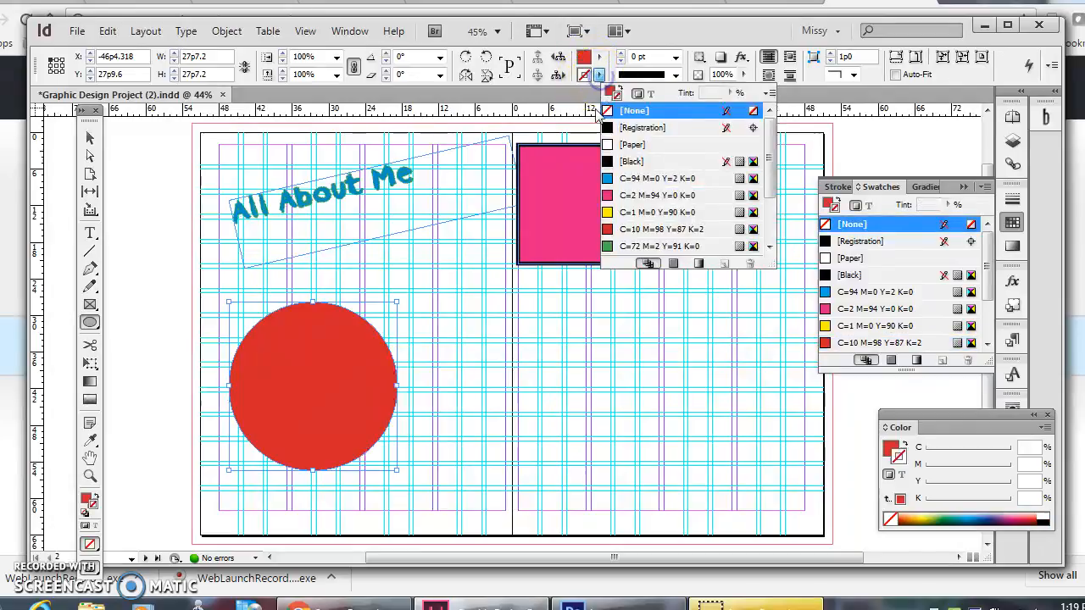
{"action": "left_click", "coordinate": [637, 212]}
{"action": "left_click", "coordinate": [622, 53]}
{"action": "left_click", "coordinate": [622, 54]}
{"action": "left_click", "coordinate": [621, 53]}
{"action": "left_click", "coordinate": [621, 53]}
{"action": "left_click", "coordinate": [621, 54]}
{"action": "left_click", "coordinate": [622, 53]}
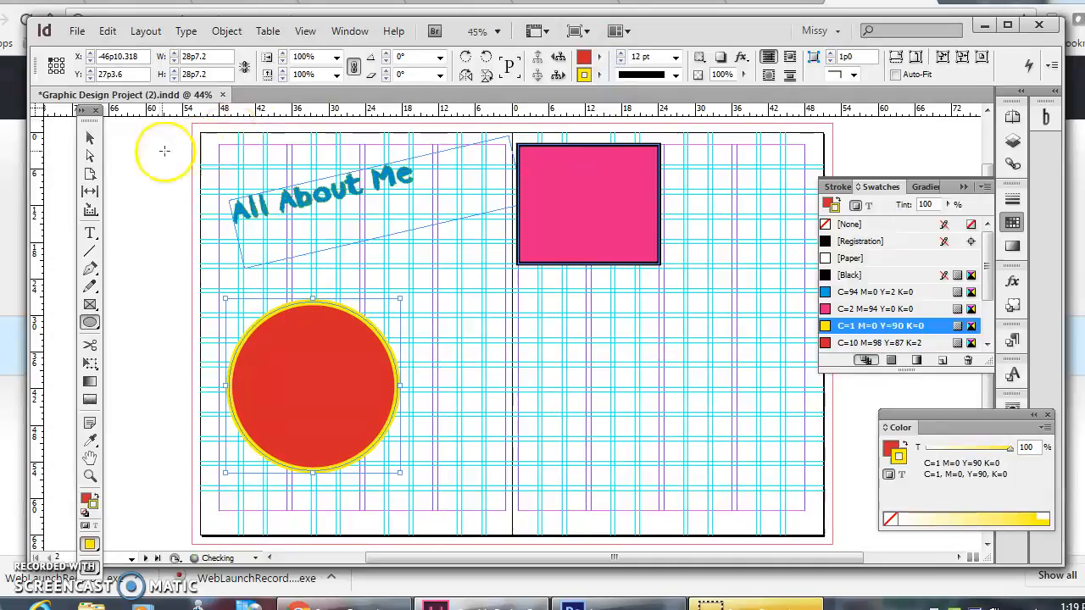
{"action": "left_click", "coordinate": [90, 138]}
{"action": "left_click", "coordinate": [130, 307]}
{"action": "left_click", "coordinate": [288, 240]}
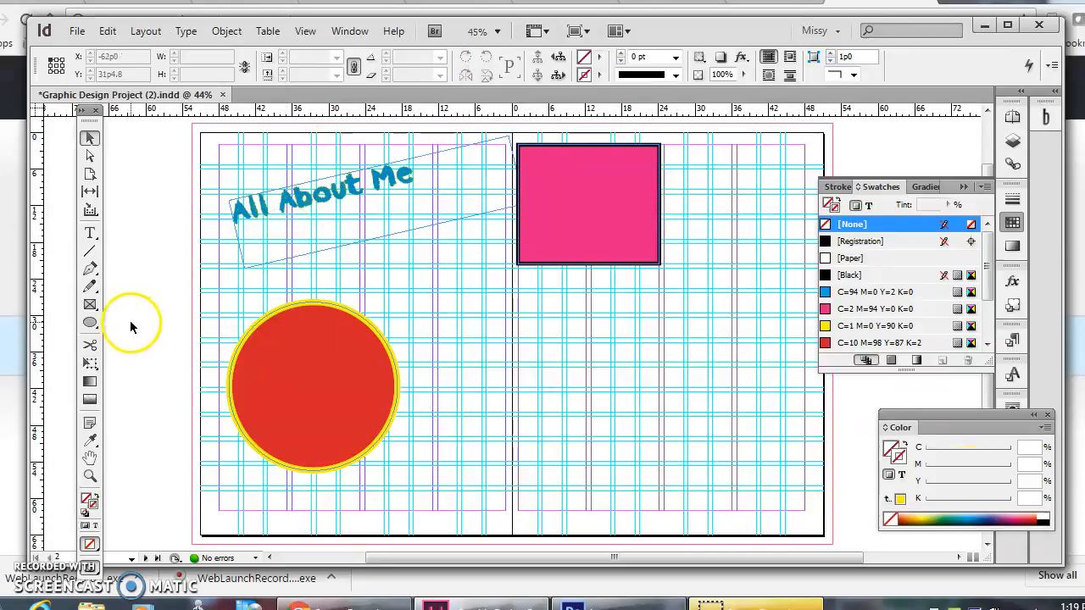
Create a five-sided polygon with 0% star inset below the pink rectangle and enlarge it to about 23p9.5 by 22p6.6
{"action": "left_click", "coordinate": [91, 324]}
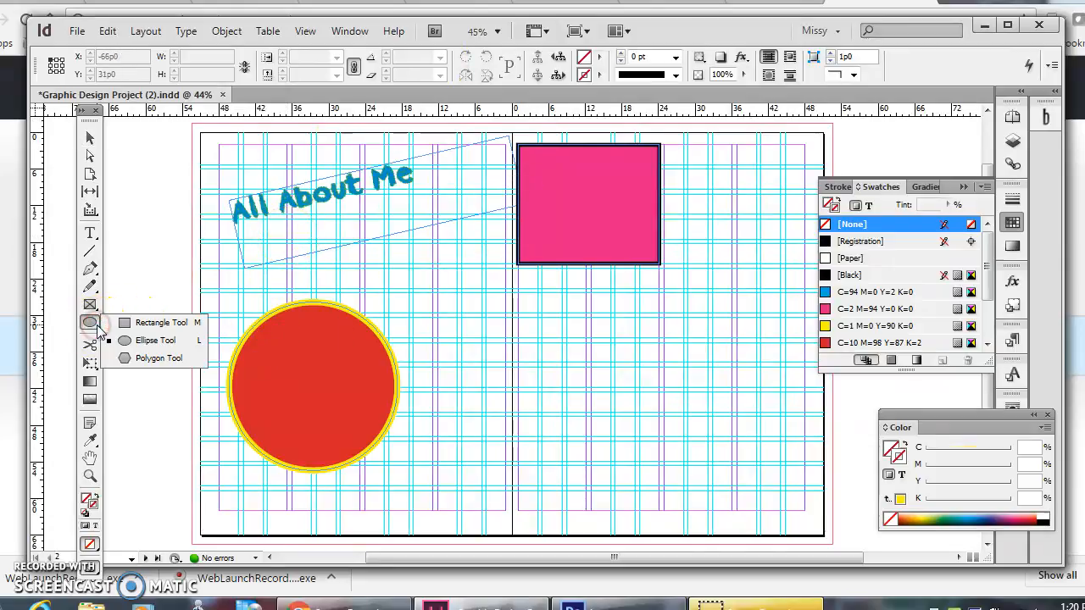
{"action": "left_click", "coordinate": [134, 358]}
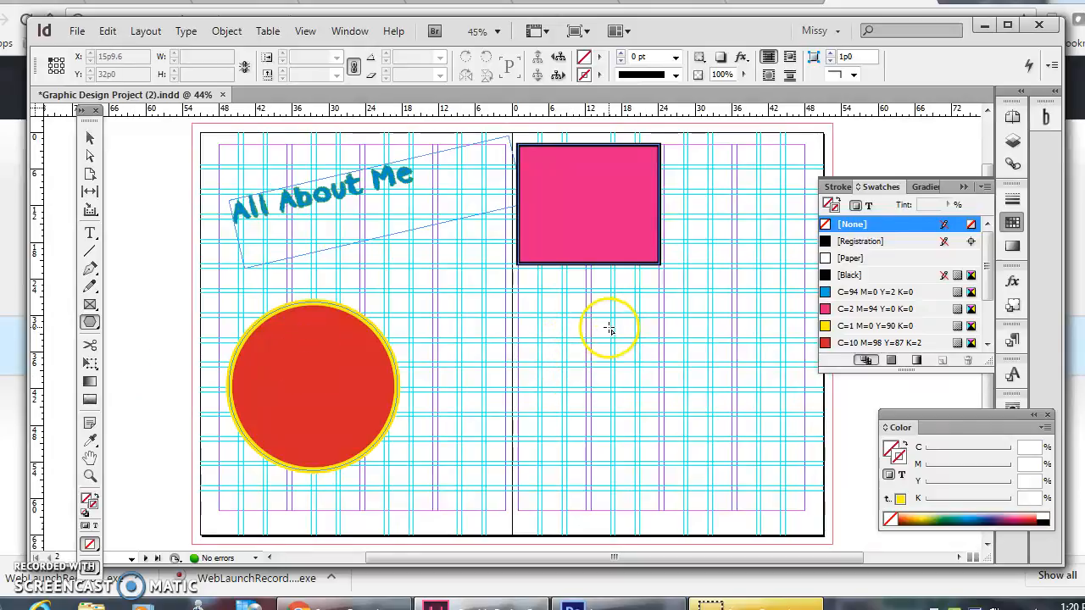
{"action": "mouse_move", "coordinate": [597, 305]}
{"action": "left_mouse_down"}
{"action": "mouse_move", "coordinate": [741, 447]}
{"action": "mouse_move", "coordinate": [715, 393]}
{"action": "mouse_move", "coordinate": [705, 429]}
{"action": "mouse_move", "coordinate": [663, 310]}
{"action": "mouse_move", "coordinate": [601, 301]}
{"action": "left_mouse_up"}
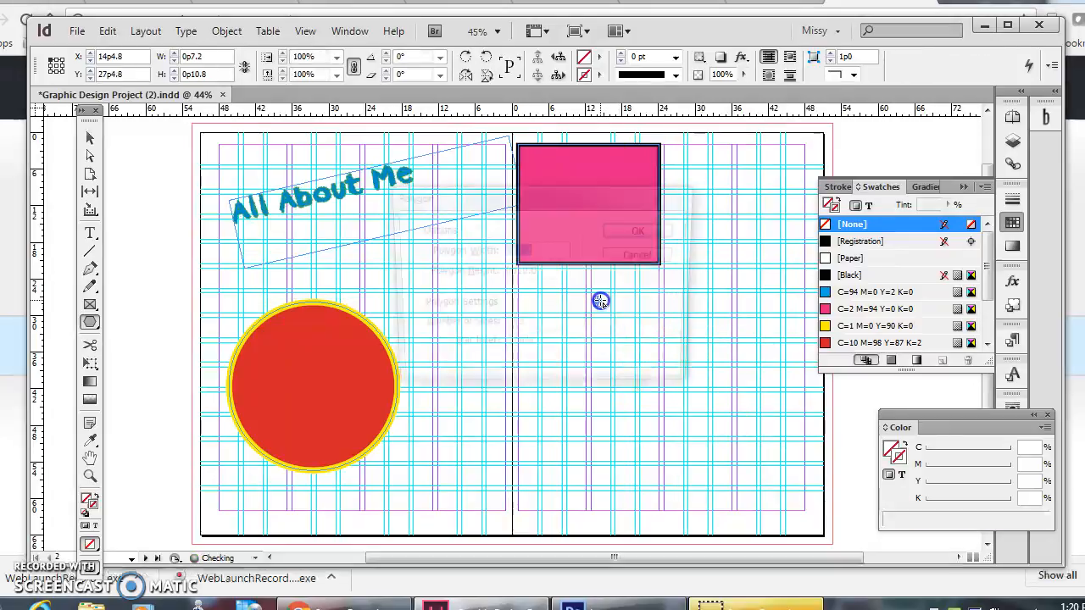
{"action": "left_click", "coordinate": [526, 327]}
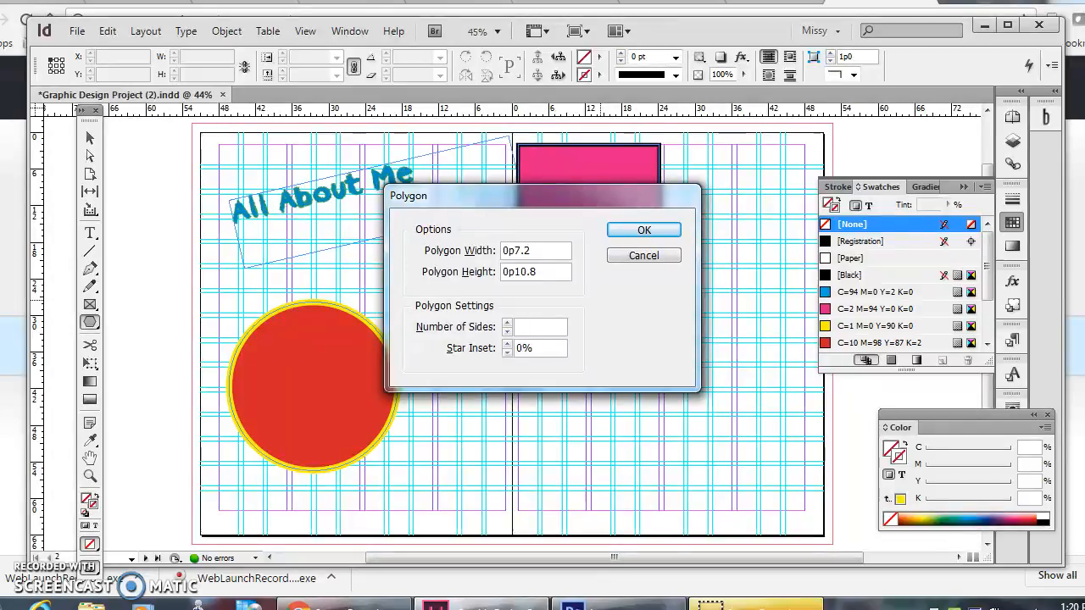
{"action": "left_click", "coordinate": [645, 230]}
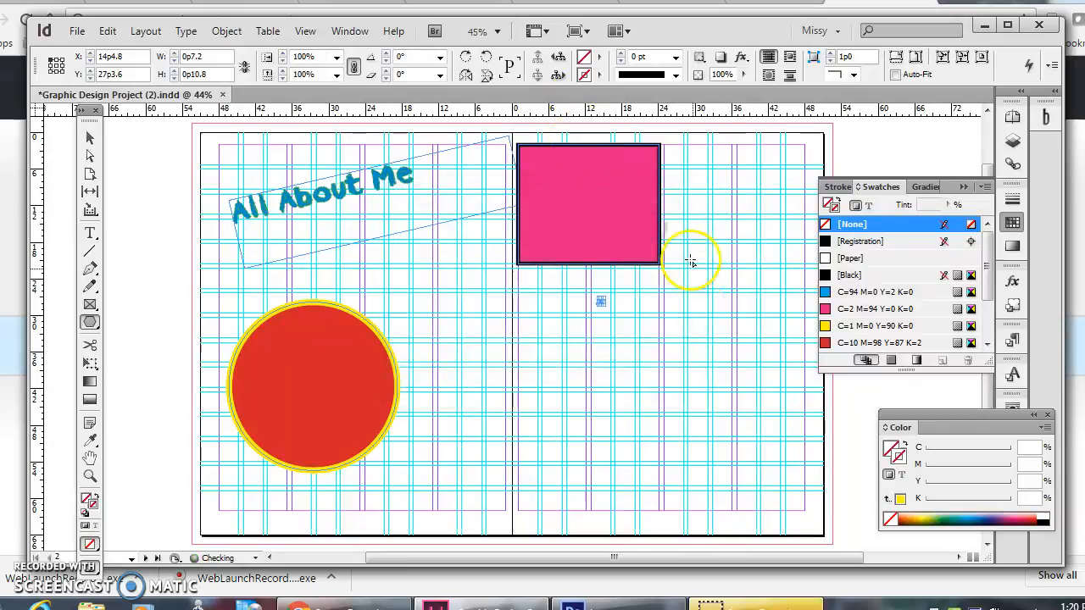
{"action": "left_click", "coordinate": [90, 138]}
{"action": "left_click_drag", "start_coordinate": [604, 306], "coordinate": [745, 436]}
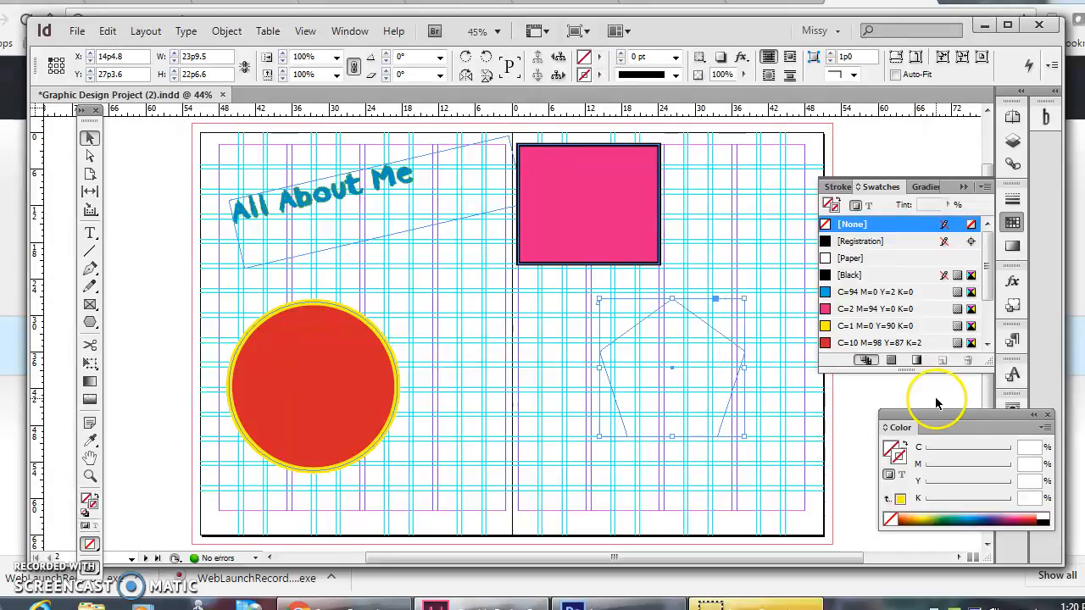
Fill the pentagon with black, give it an 11 pt stroke in C=2 M=94 Y=0 K=0, and deselect it
{"action": "left_click", "coordinate": [600, 57]}
{"action": "left_click", "coordinate": [634, 146]}
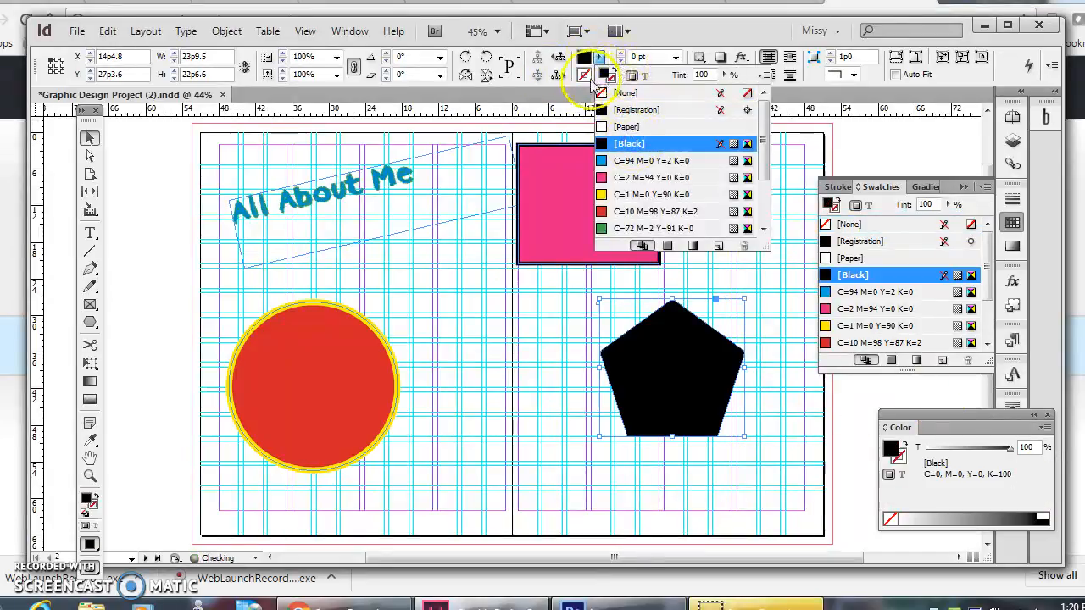
{"action": "left_click", "coordinate": [599, 75]}
{"action": "left_click", "coordinate": [600, 75]}
{"action": "left_click", "coordinate": [652, 195]}
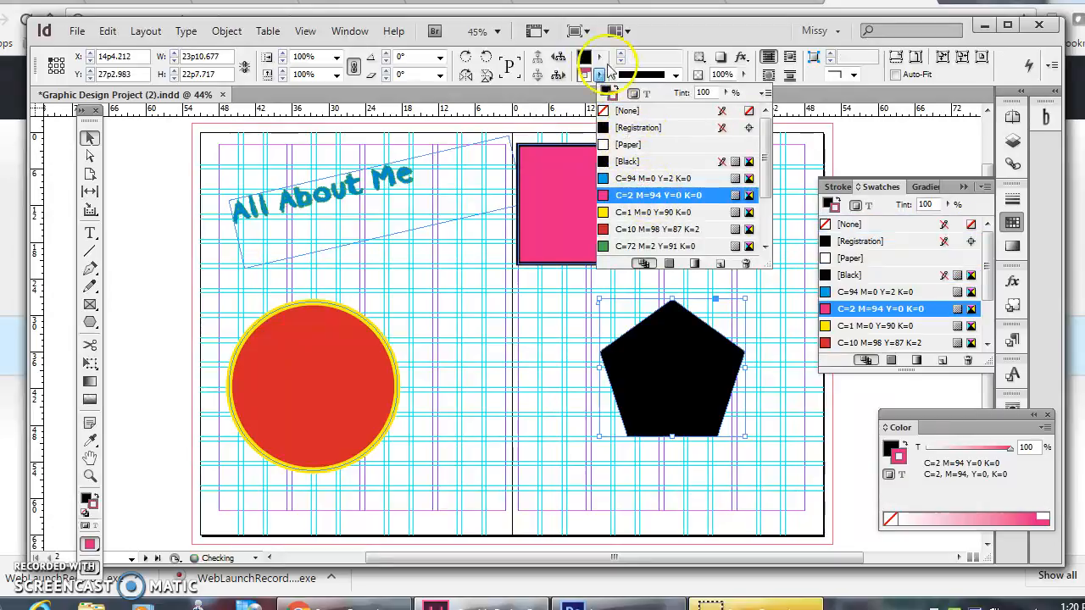
{"action": "left_click", "coordinate": [622, 54]}
{"action": "left_click", "coordinate": [621, 55]}
{"action": "left_click", "coordinate": [621, 54]}
{"action": "left_click", "coordinate": [622, 54]}
{"action": "left_click", "coordinate": [622, 55]}
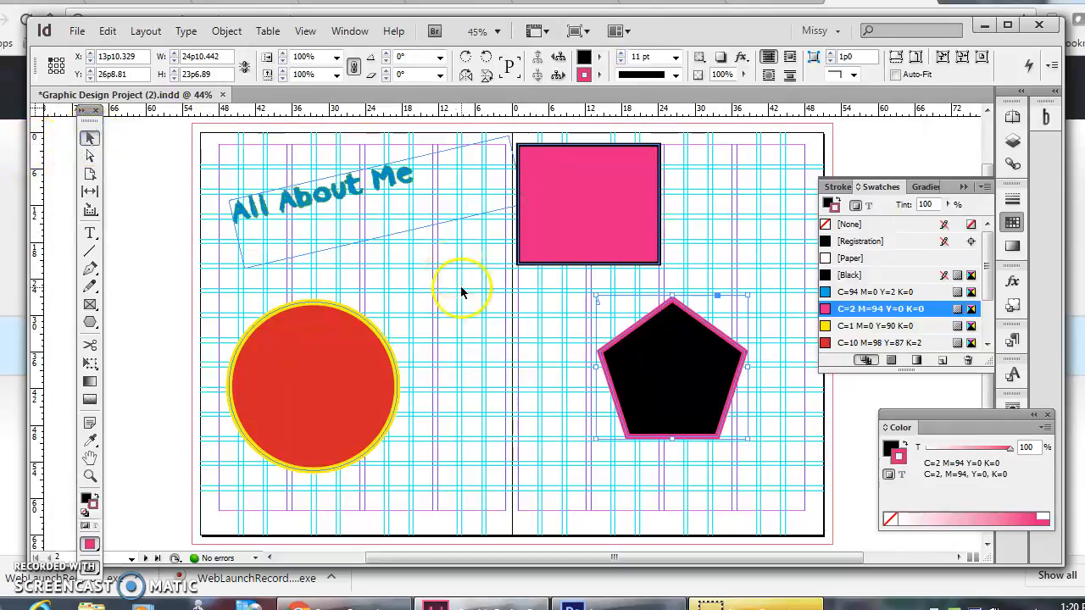
{"action": "left_click", "coordinate": [560, 300]}
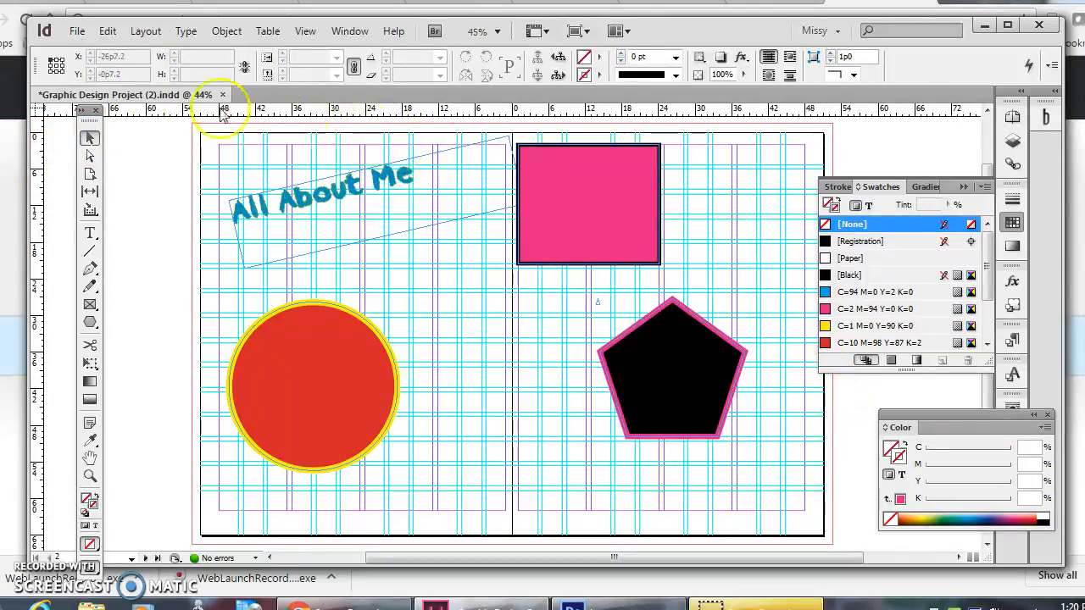
Save the document as Graphic Design Project (2).indd on the personal network drive H:
{"action": "left_click", "coordinate": [78, 32]}
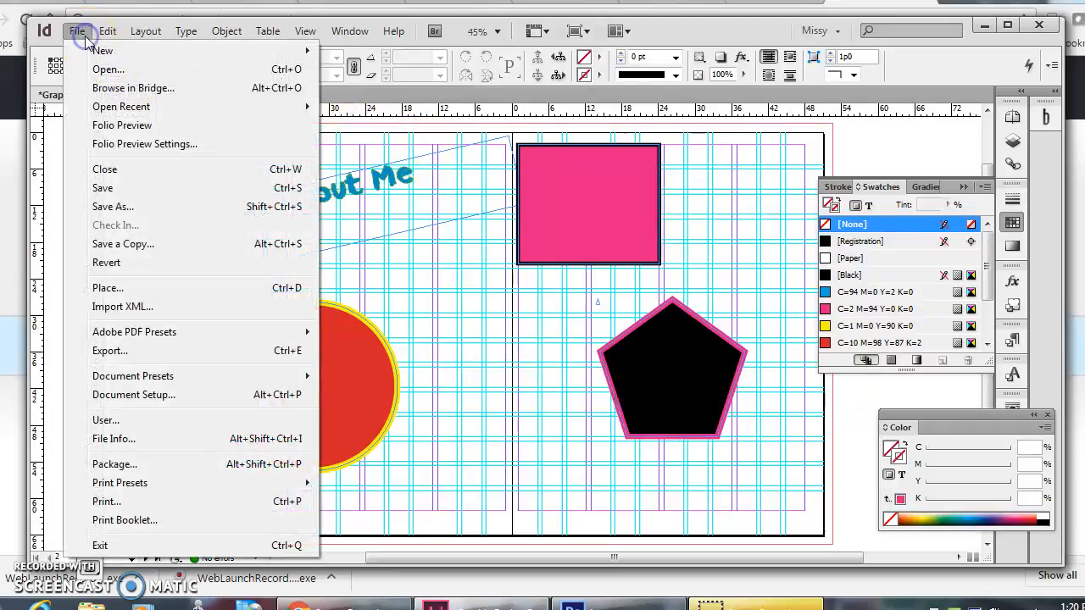
{"action": "left_click", "coordinate": [95, 211]}
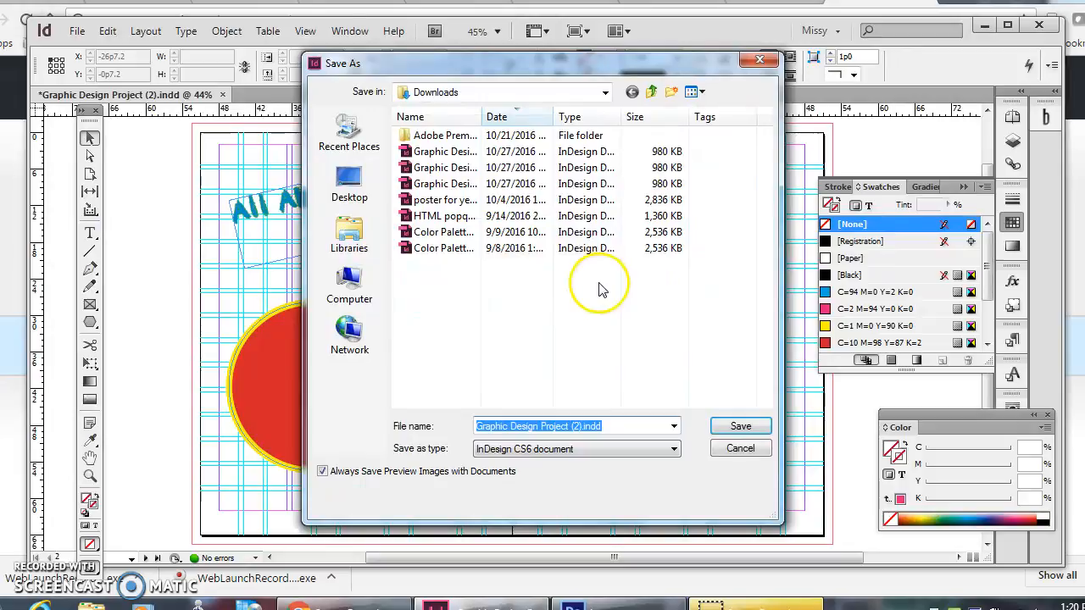
{"action": "left_click", "coordinate": [349, 302]}
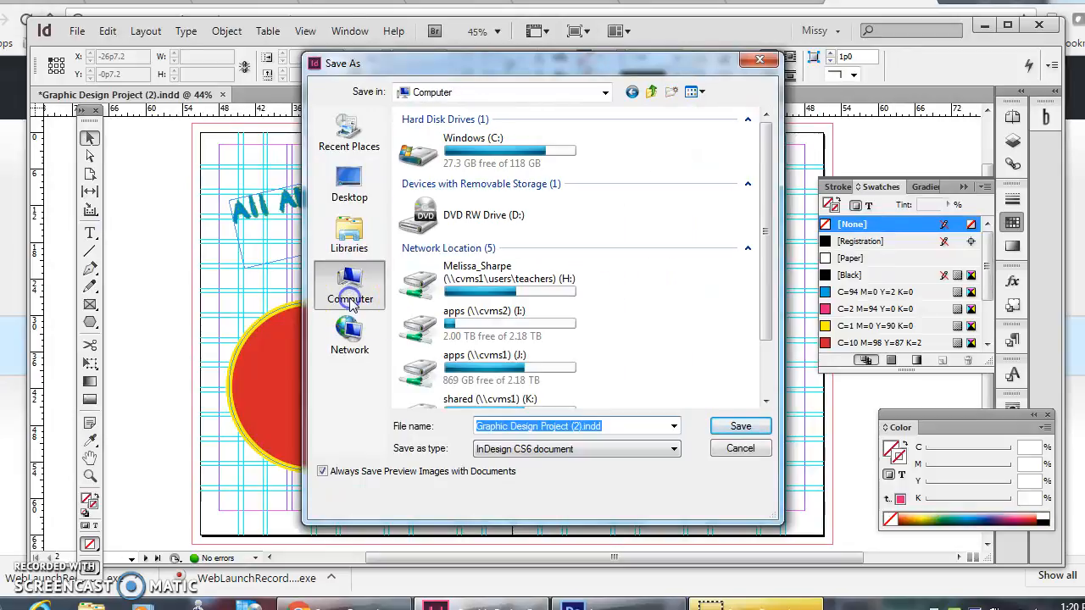
{"action": "left_click", "coordinate": [534, 284]}
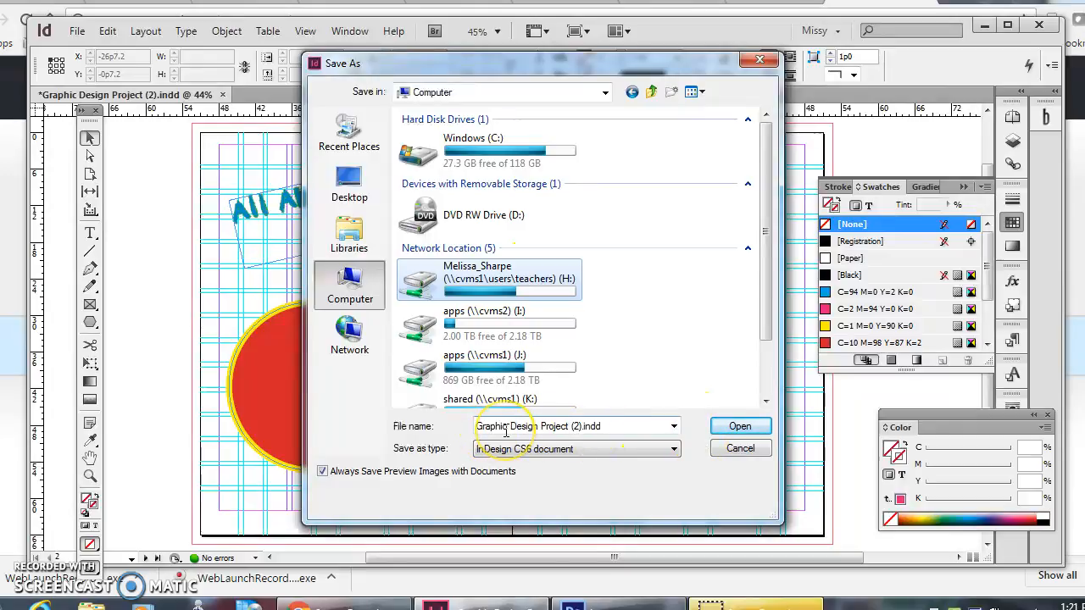
{"action": "left_click", "coordinate": [740, 426]}
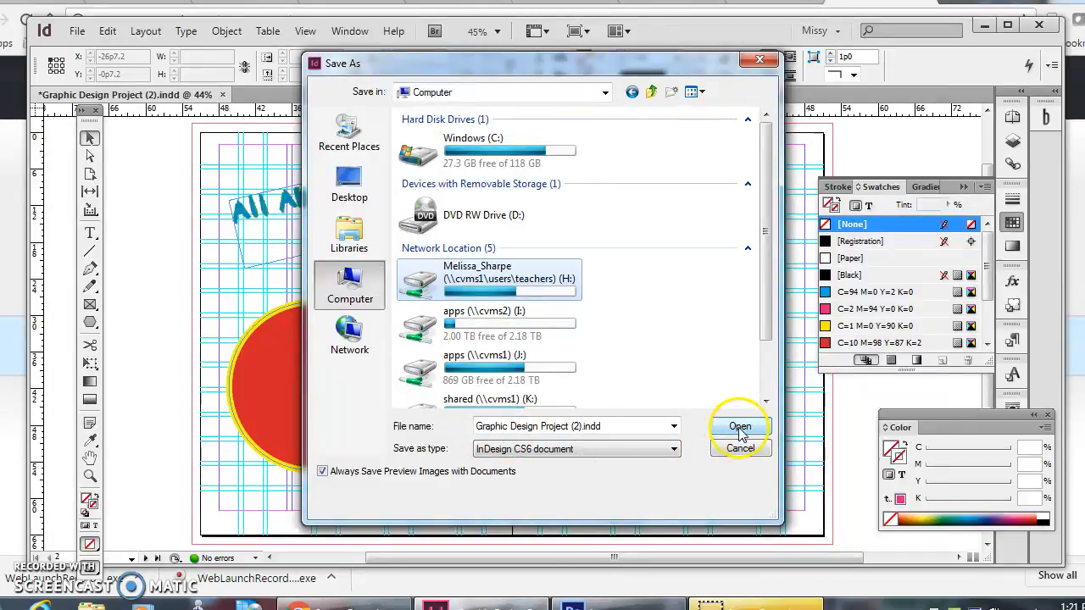
{"action": "left_click", "coordinate": [740, 427]}
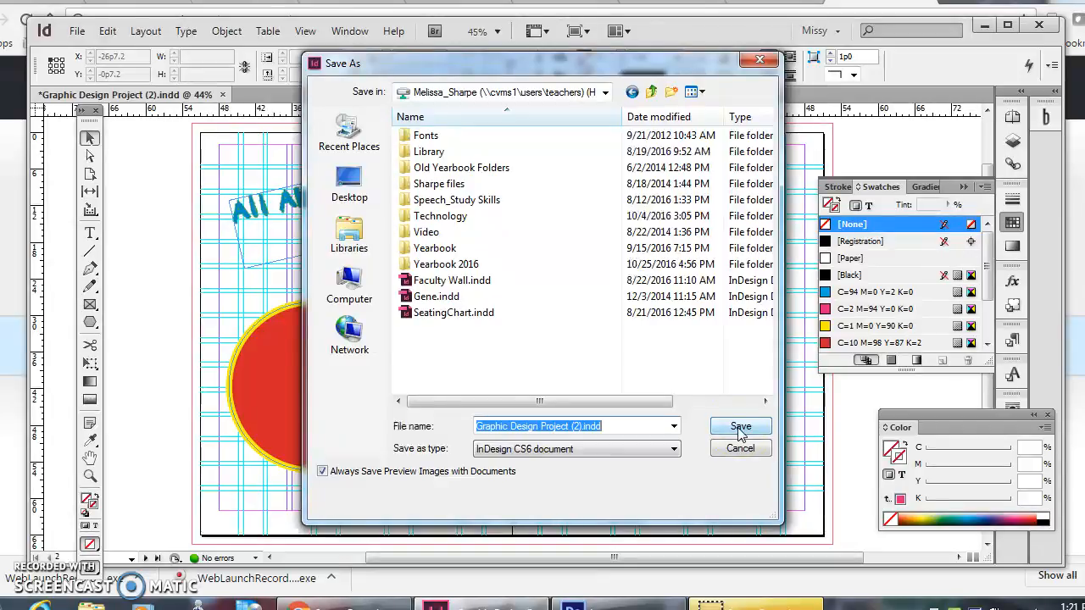
{"action": "left_click", "coordinate": [752, 433]}
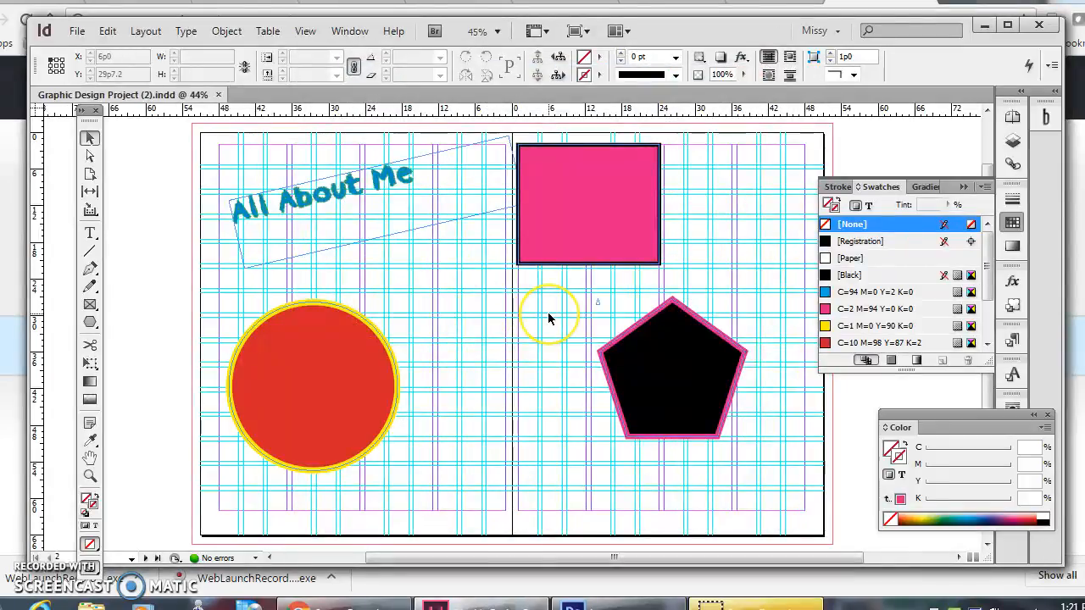